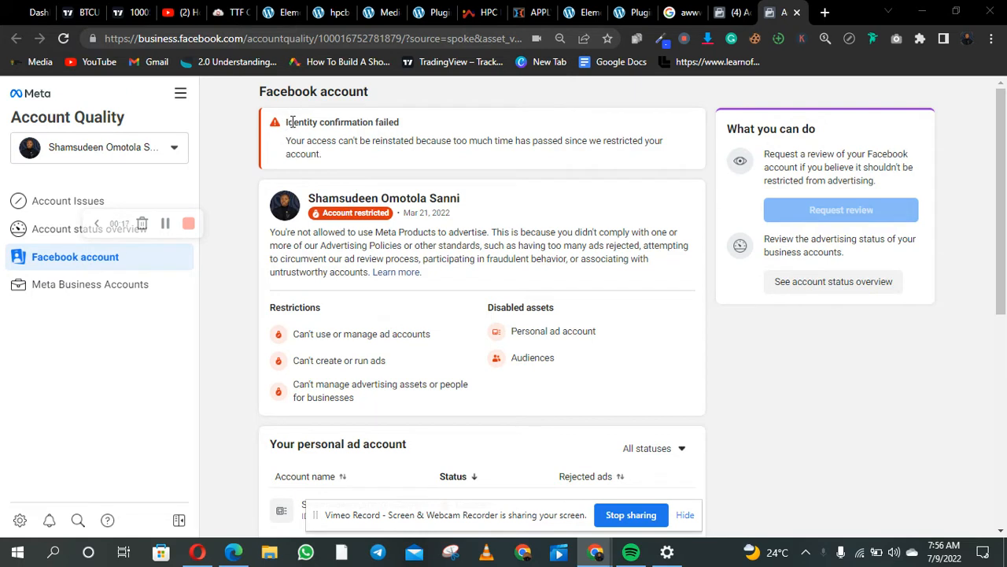
Highlight and review the failed identity confirmation notice for the restricted Facebook account
drag(282, 123, 362, 155)
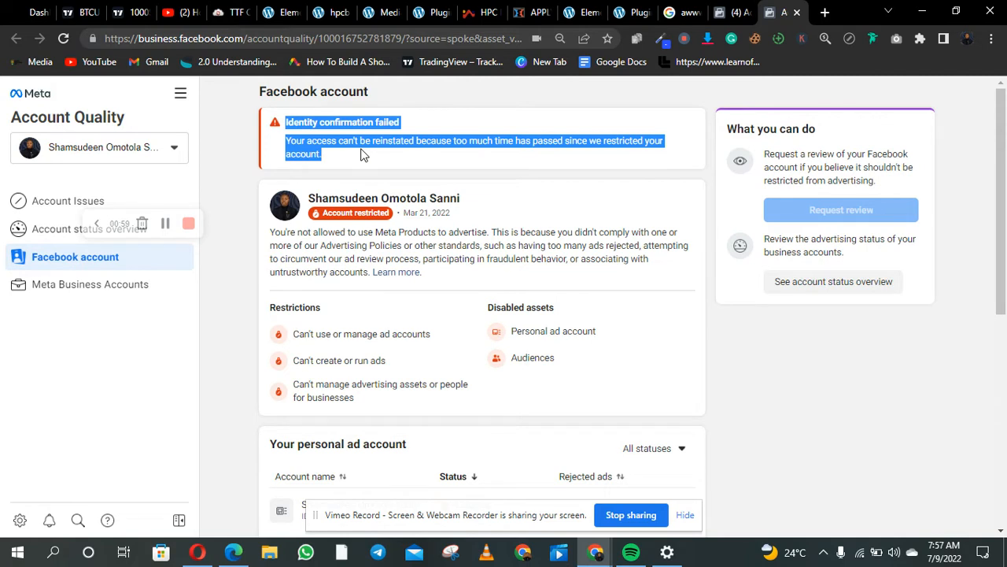
drag(362, 155, 823, 13)
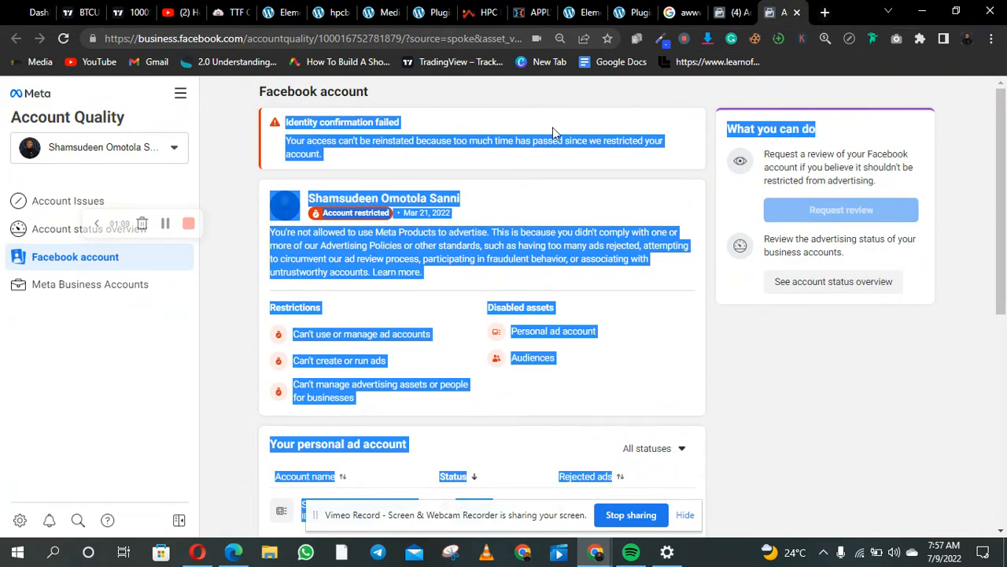
click(825, 11)
click(472, 38)
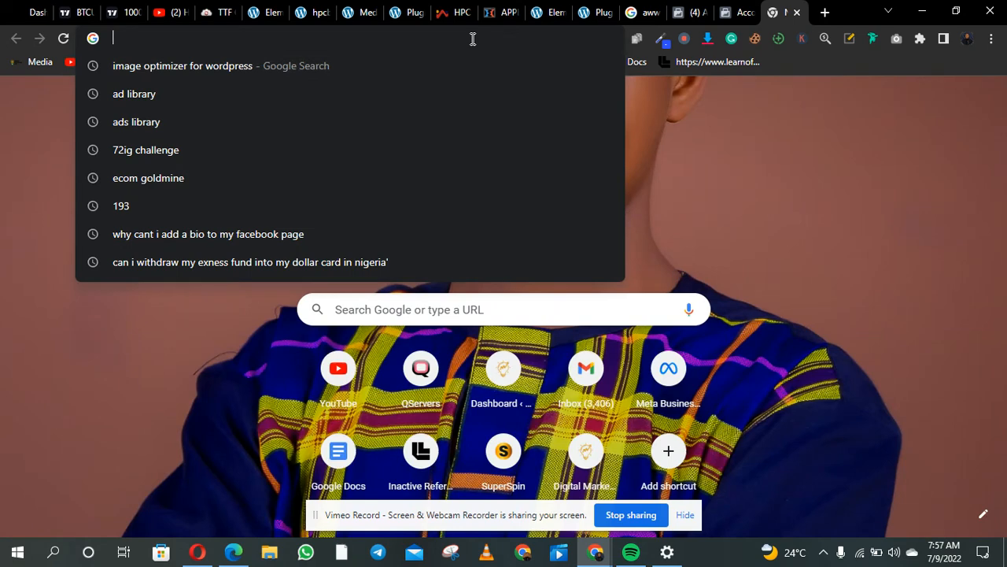
text(www)
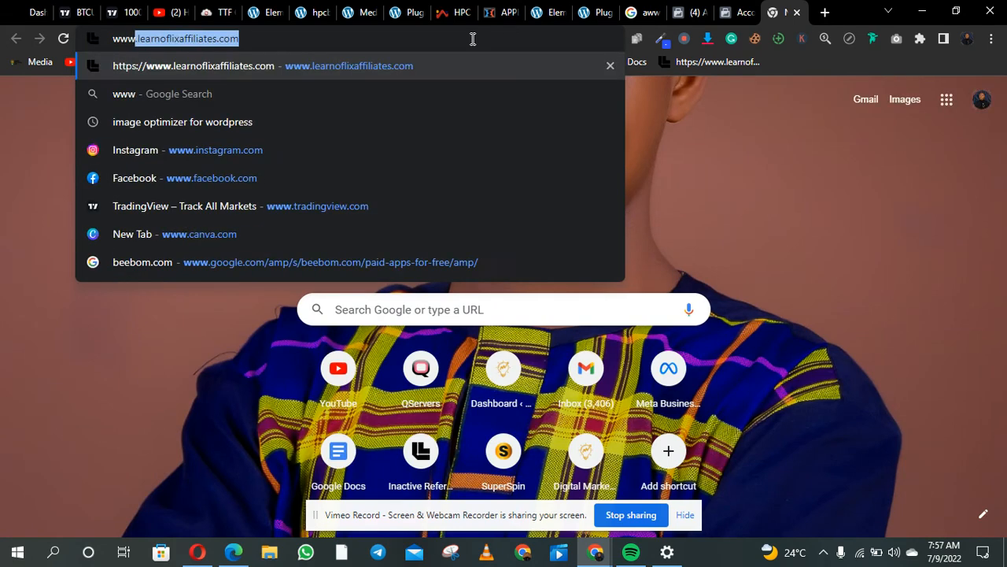
text(.face)
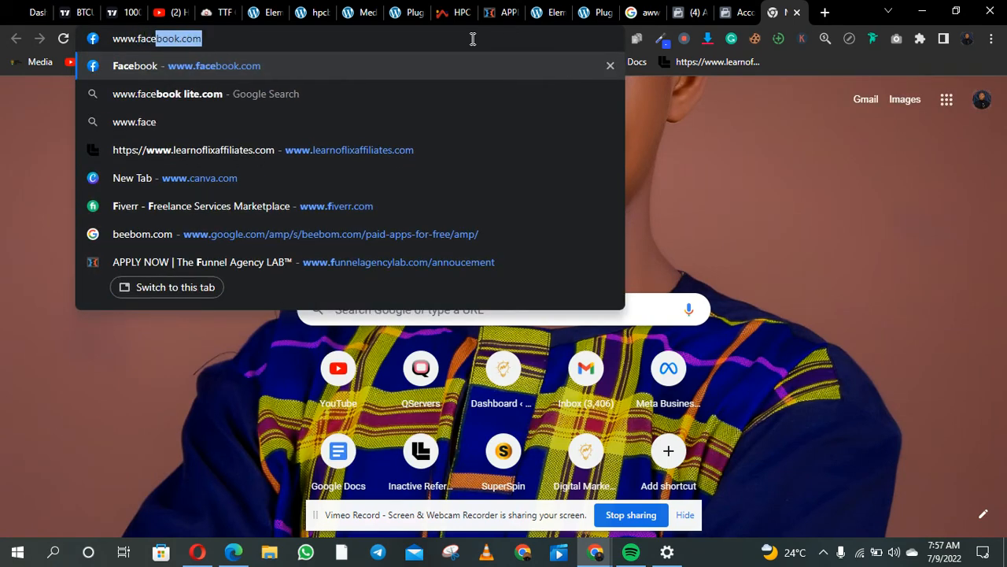
text(book.co)
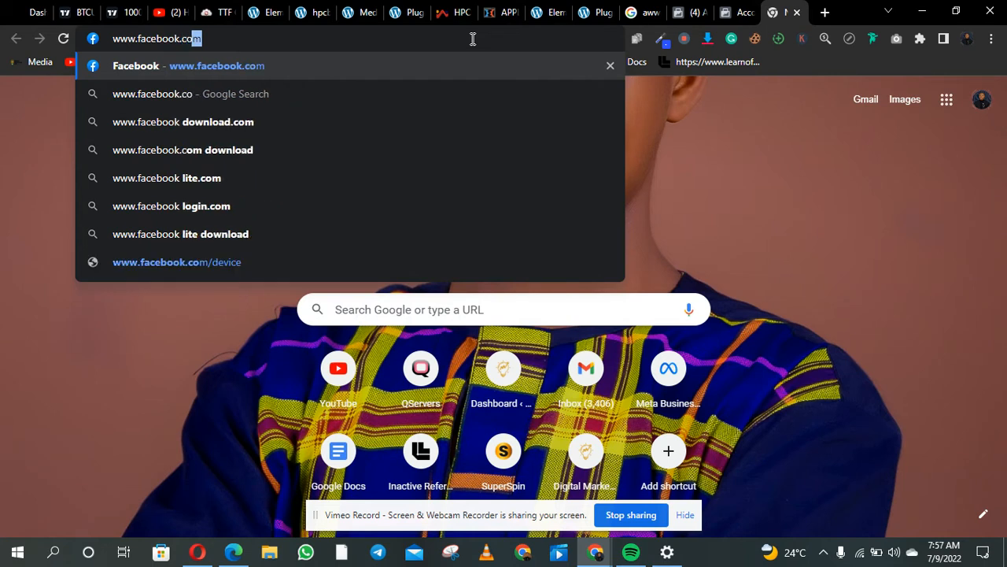
text(m/help)
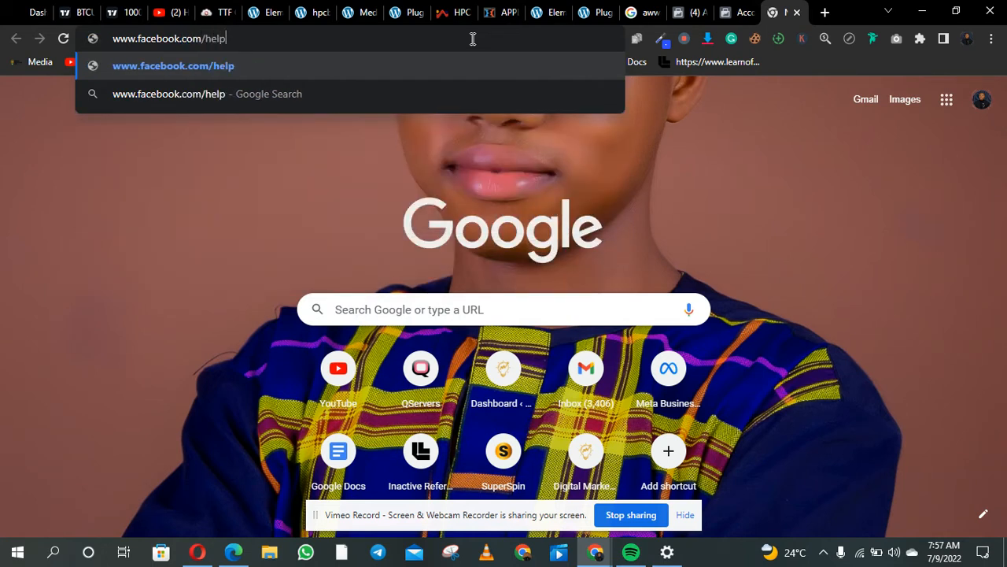
text(/co)
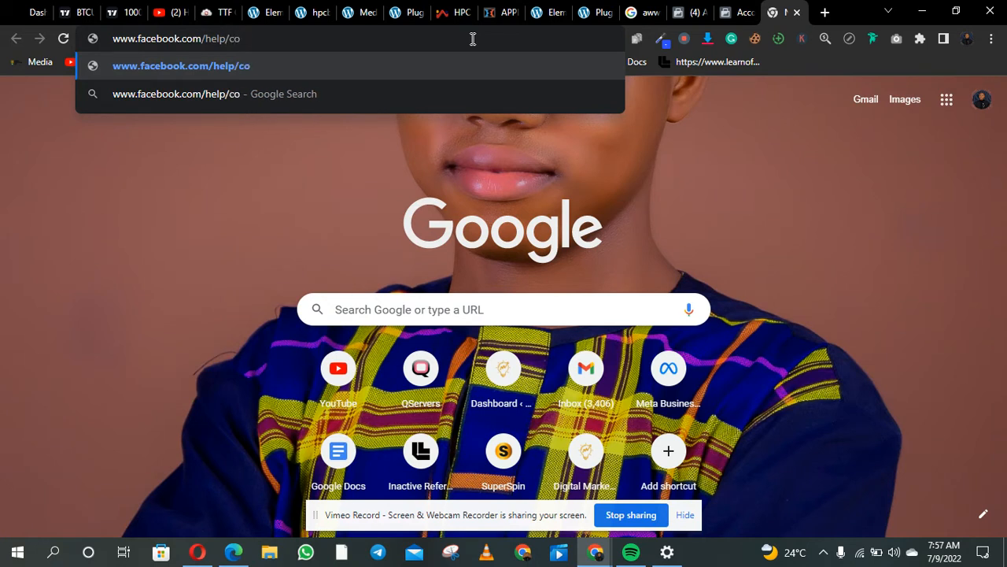
text(ntact/)
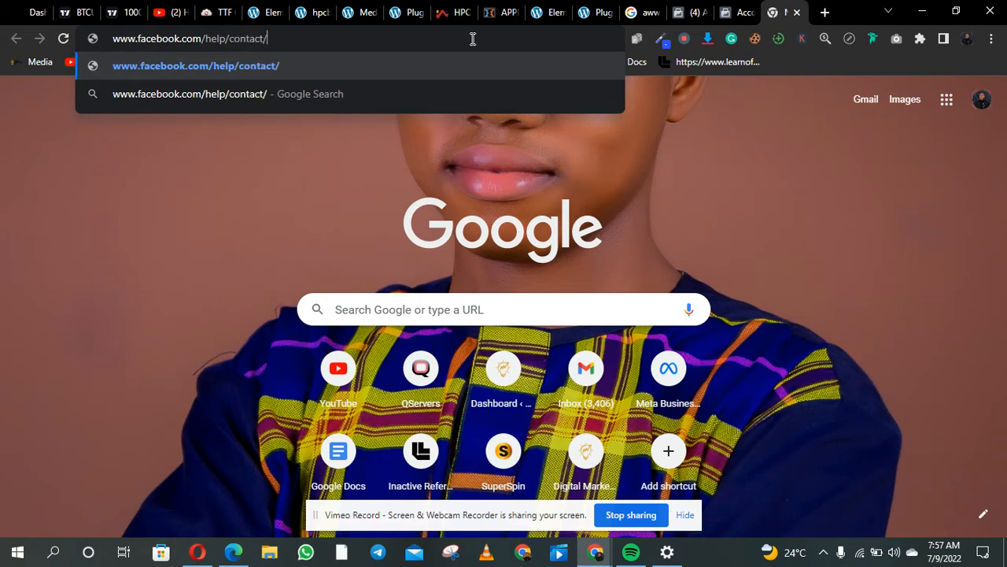
text(51)
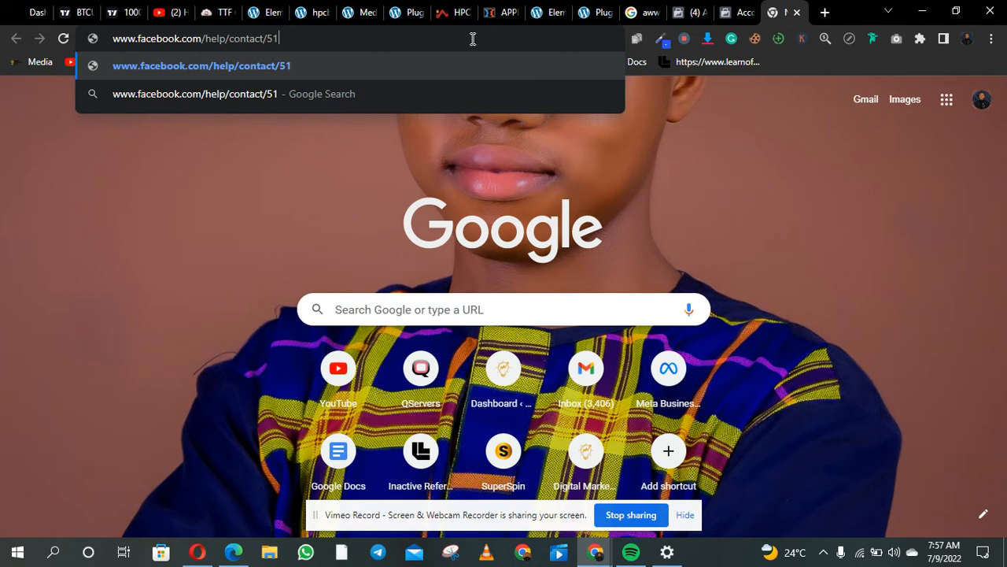
text(500)
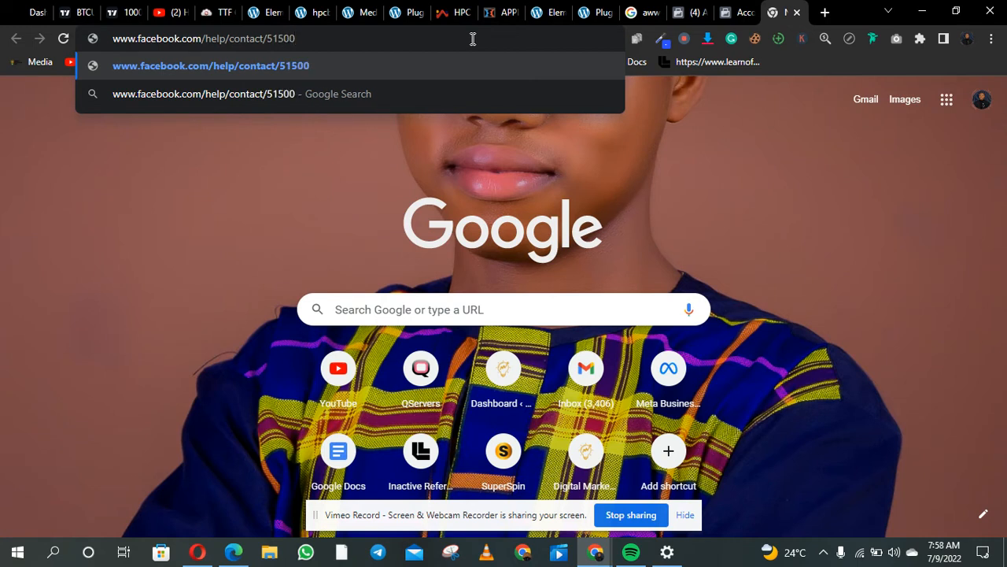
text(98)
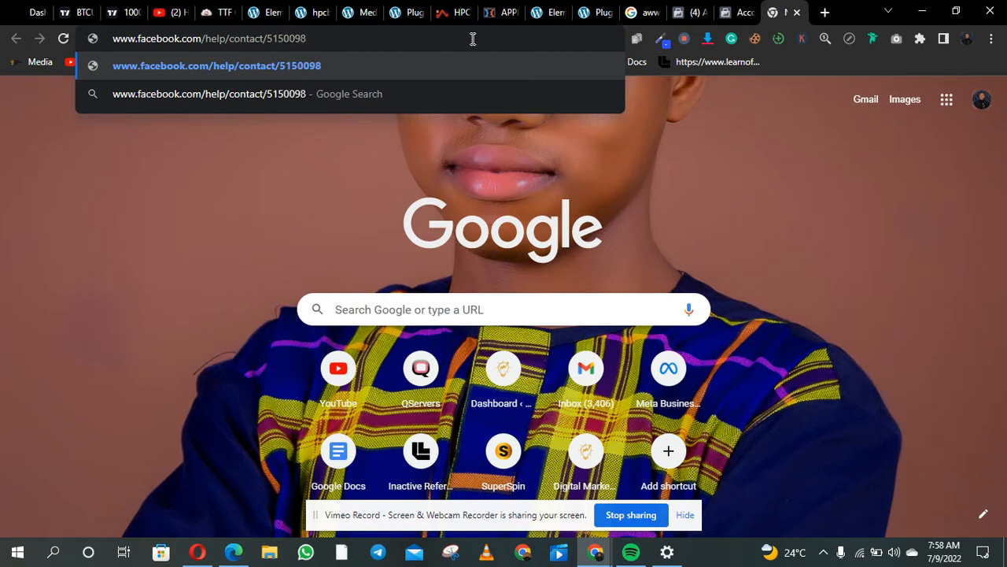
text(389)
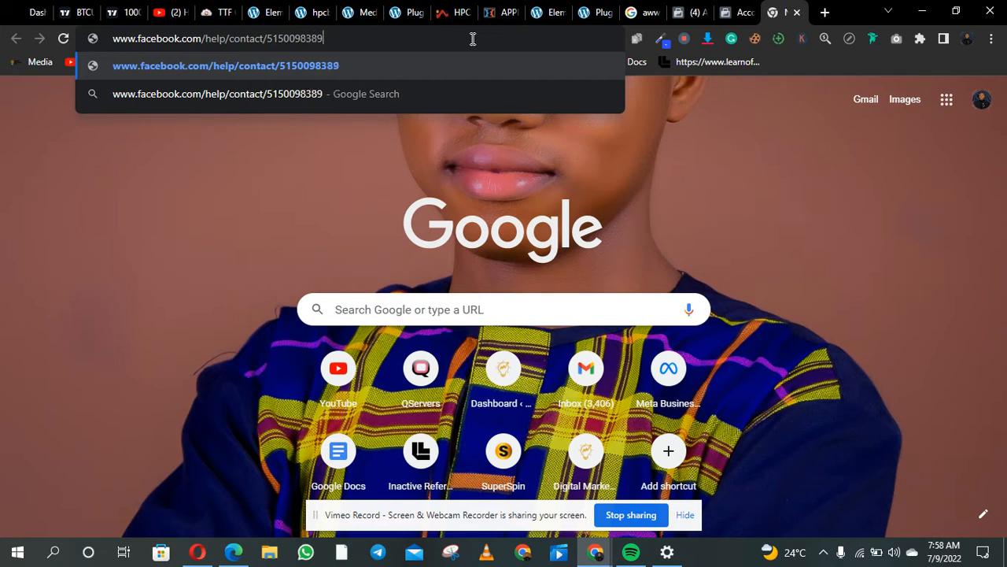
text(109)
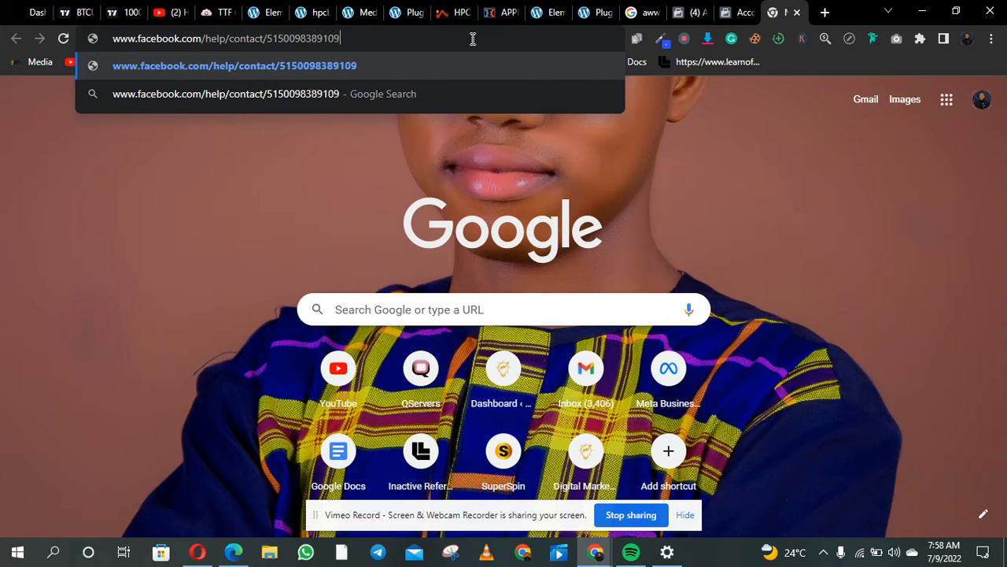
text(29)
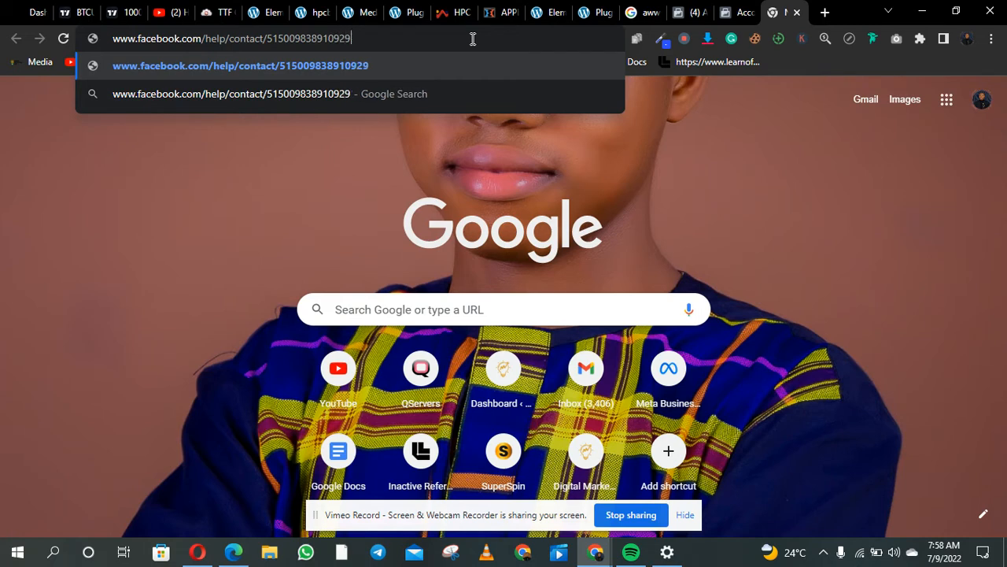
key(Return)
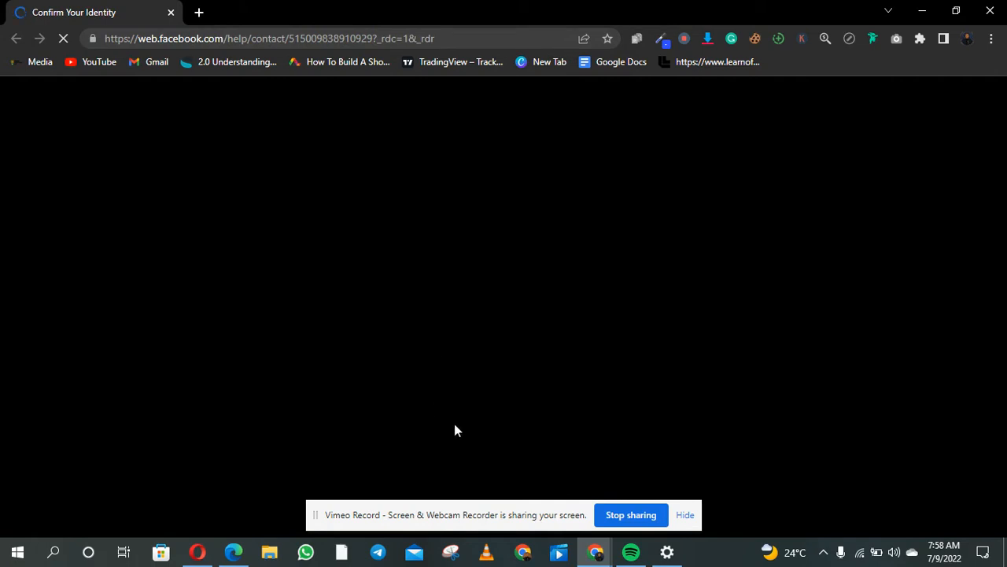
drag(45, 13, 383, 22)
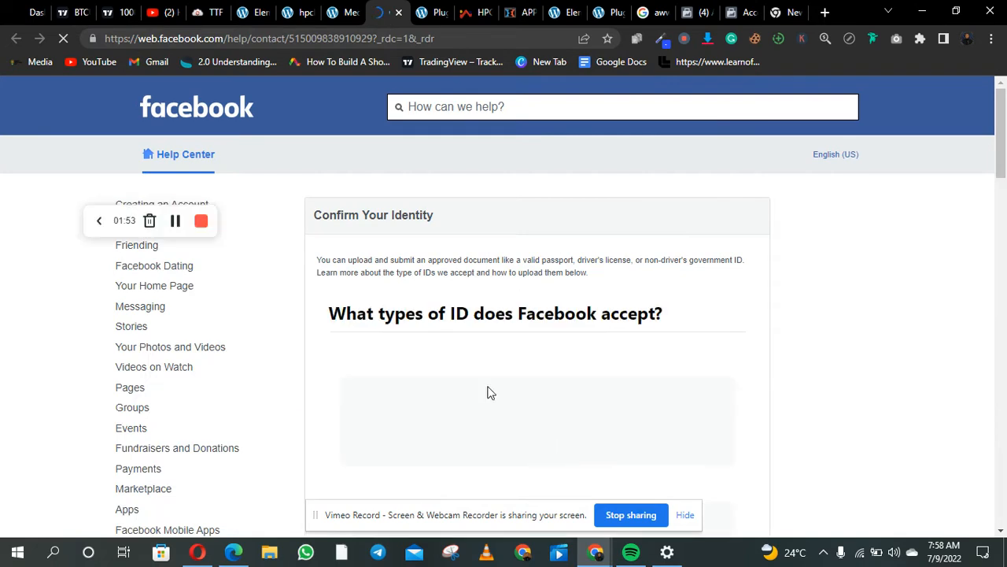
Read the introduction on the types of ID Facebook accepts, through the advice on not digitally concealing ID information
scroll(490, 393, down, 1)
scroll(490, 393, down, 1)
scroll(490, 393, down, 1)
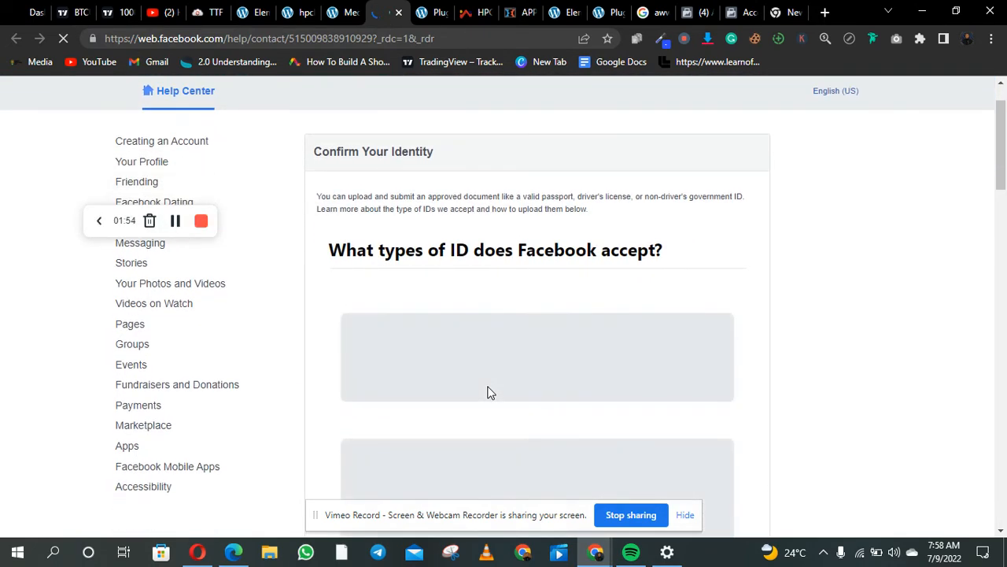
scroll(488, 391, down, 2)
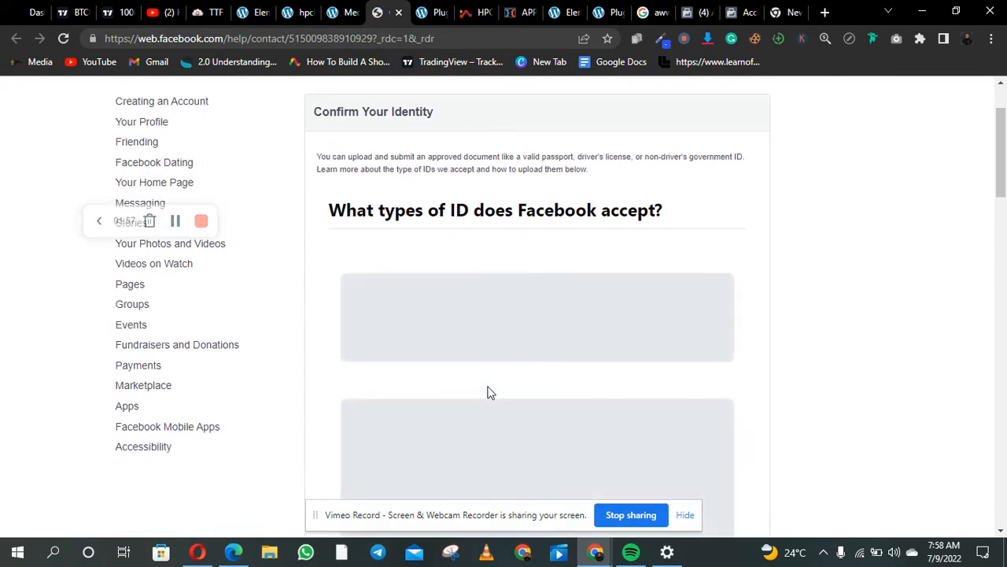
scroll(488, 385, down, 1)
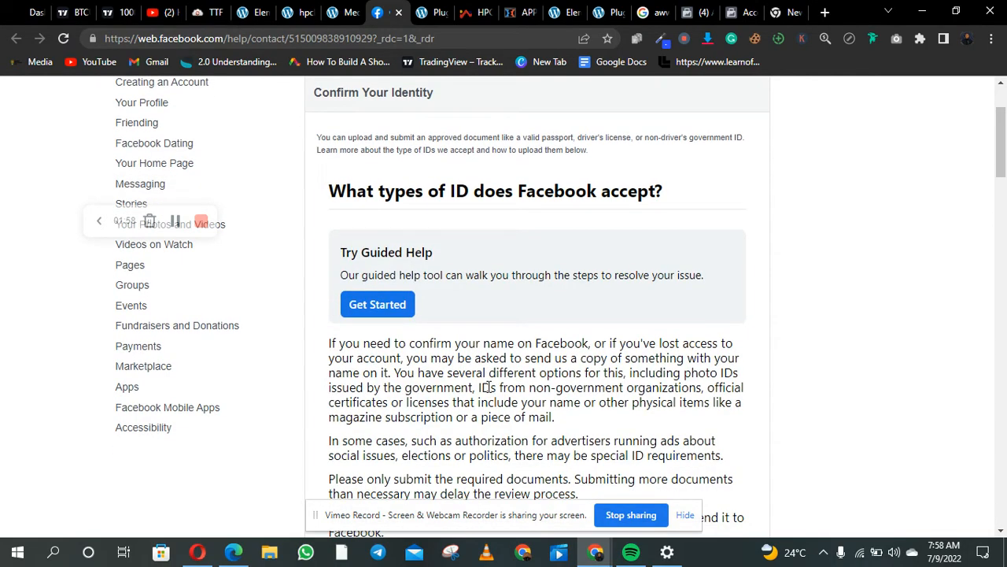
scroll(488, 386, down, 3)
scroll(488, 389, up, 4)
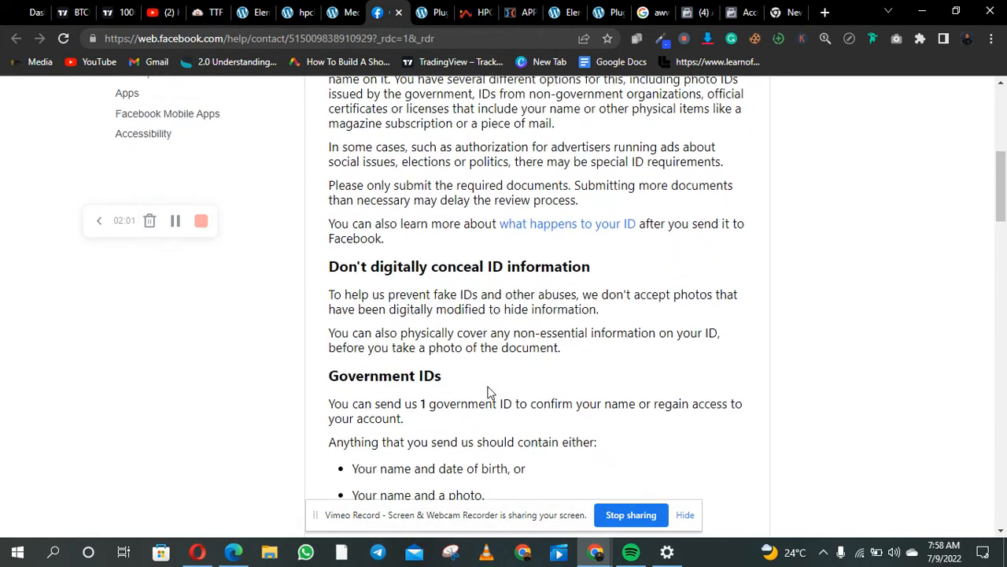
scroll(488, 391, up, 1)
scroll(490, 391, down, 1)
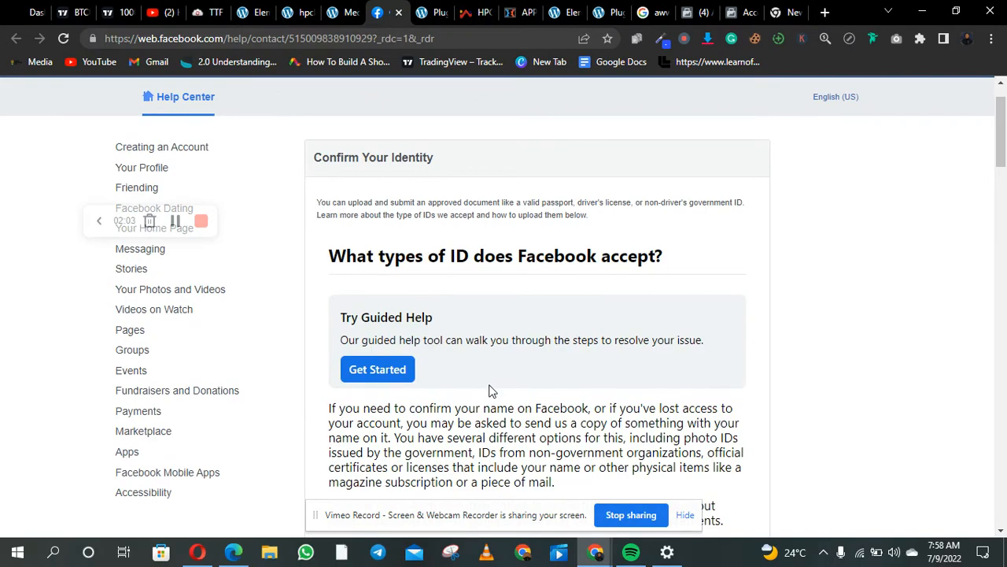
scroll(490, 389, down, 4)
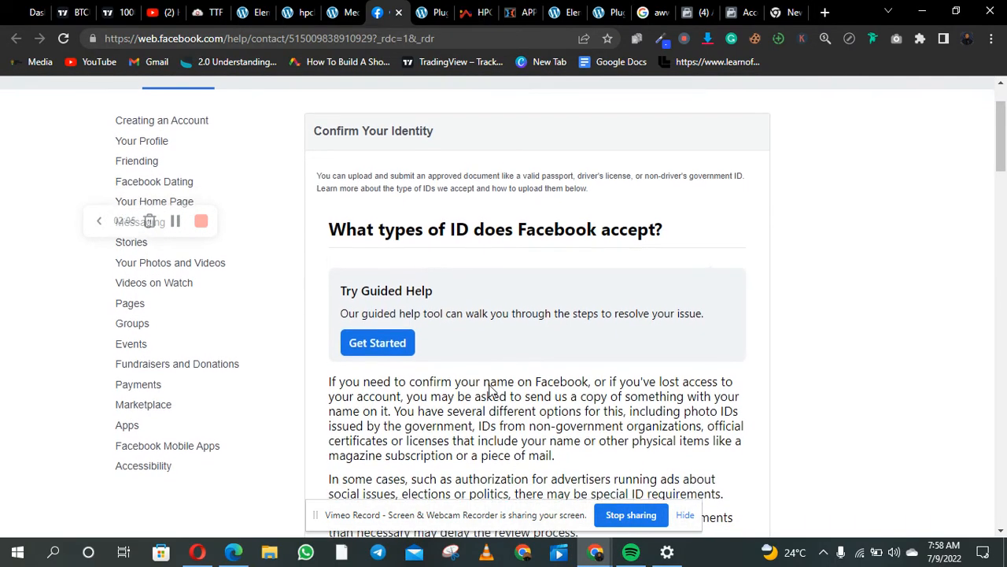
scroll(491, 386, down, 1)
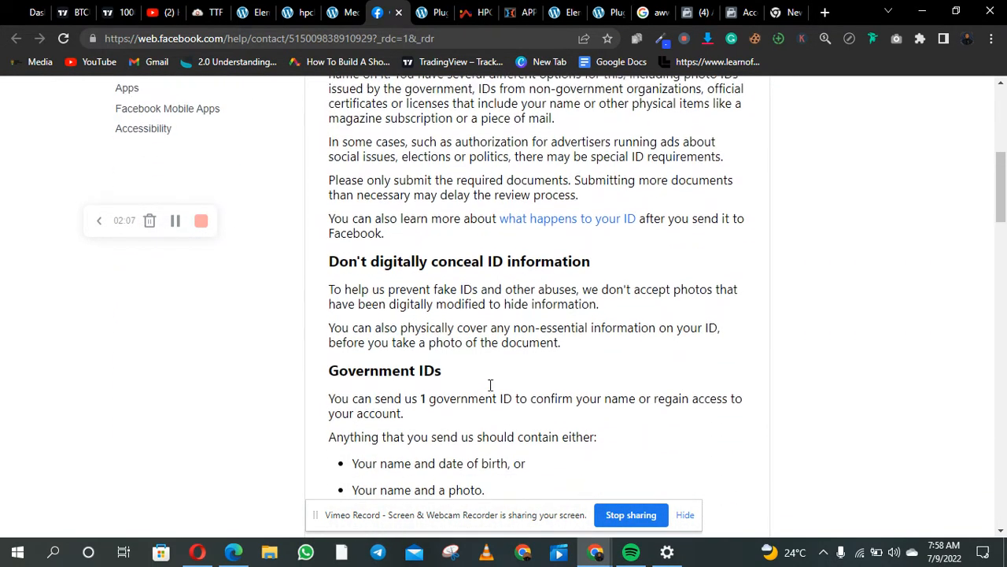
scroll(490, 386, down, 1)
scroll(486, 380, down, 1)
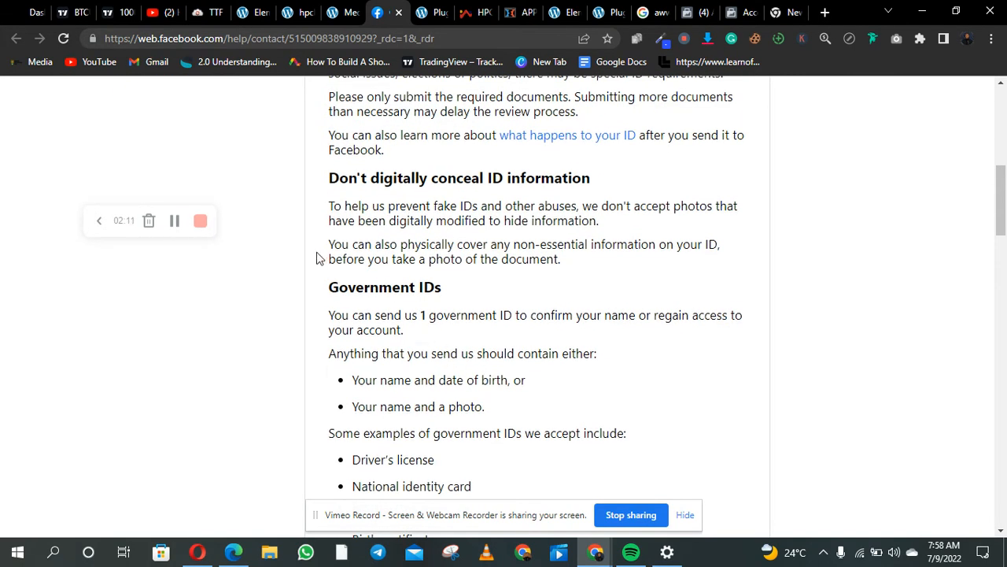
Highlight the instruction about sending one government ID and examine the Government IDs requirements and accepted examples
drag(326, 292, 428, 328)
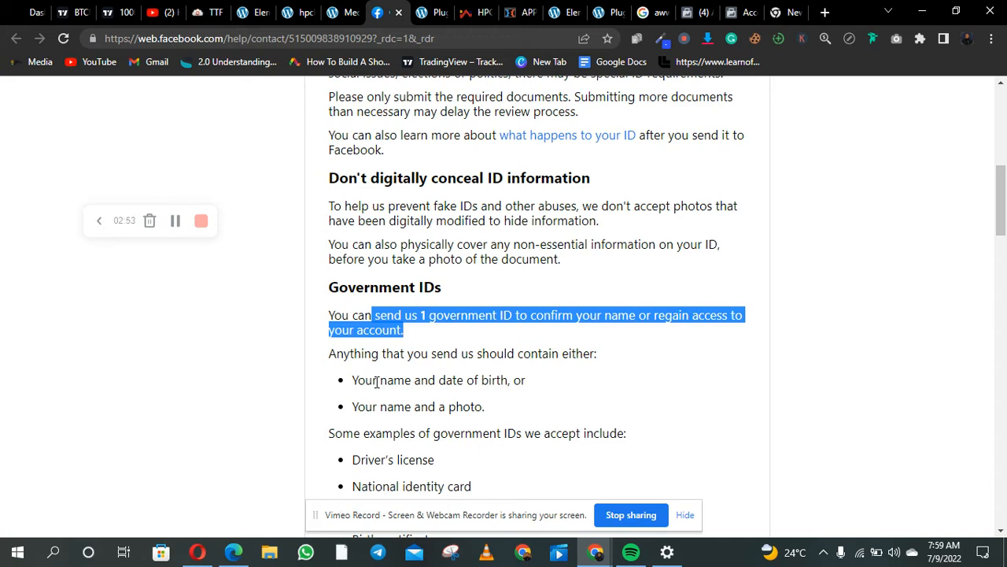
scroll(376, 382, down, 4)
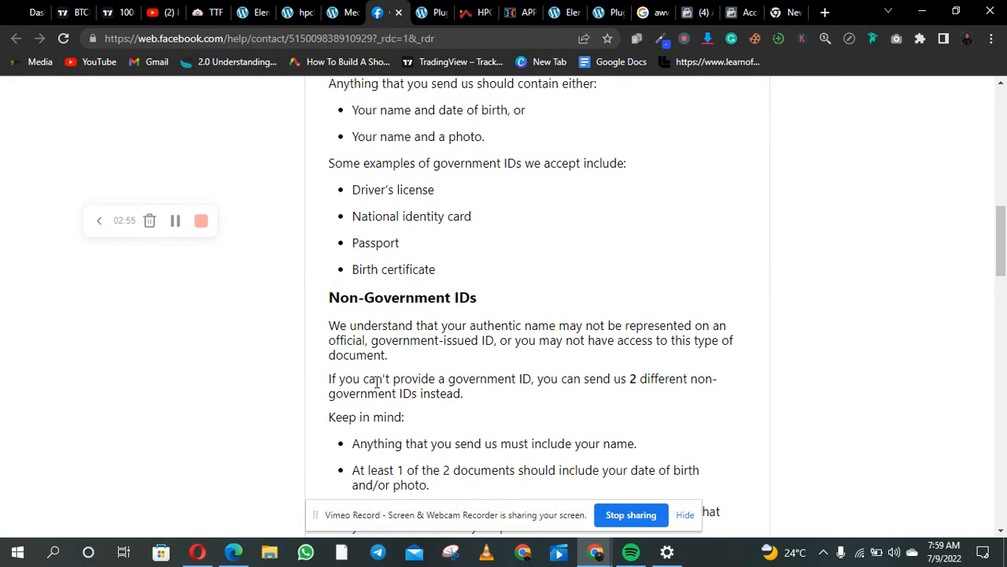
scroll(377, 381, up, 3)
scroll(376, 382, up, 2)
scroll(377, 382, down, 2)
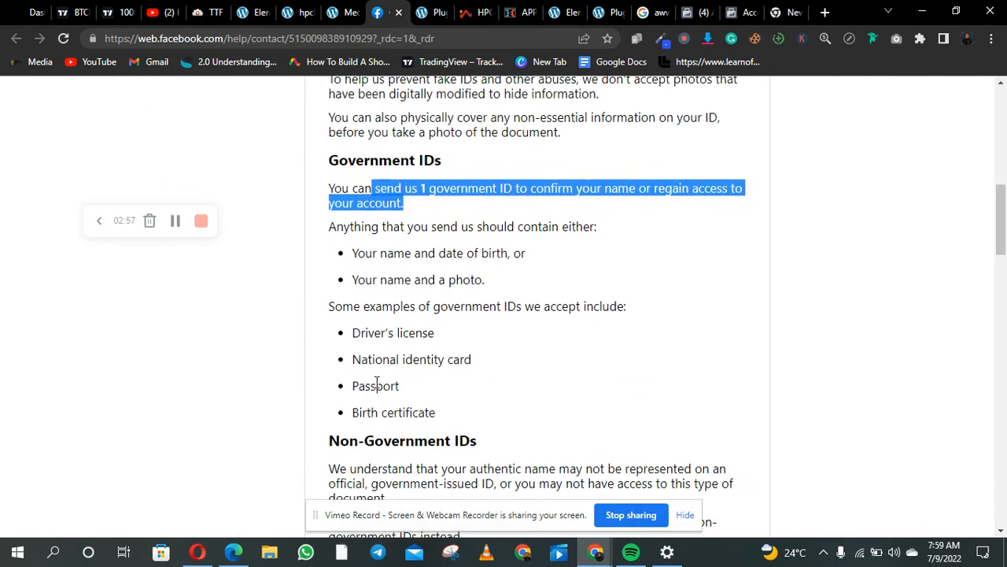
scroll(376, 384, down, 1)
scroll(376, 383, up, 1)
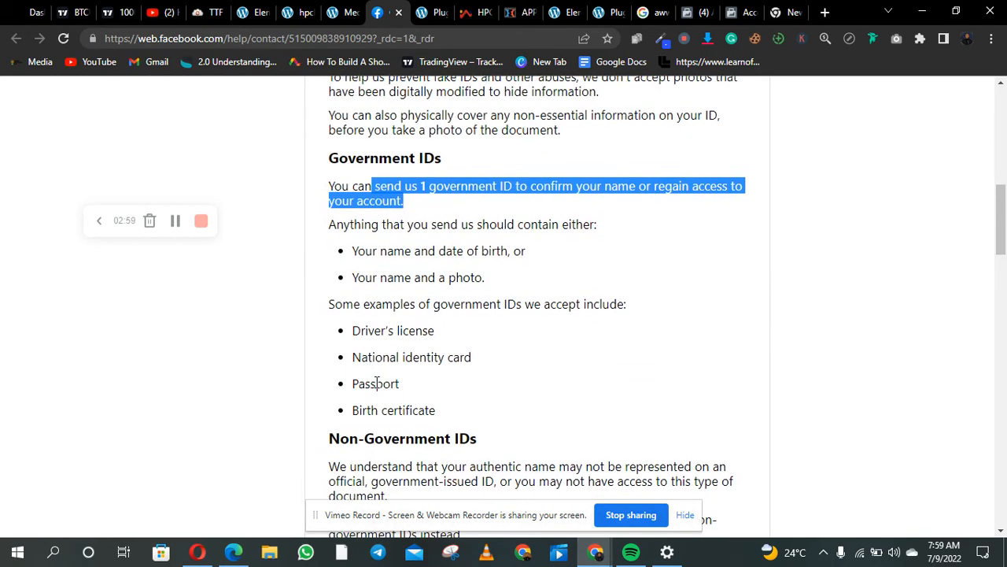
scroll(376, 381, down, 1)
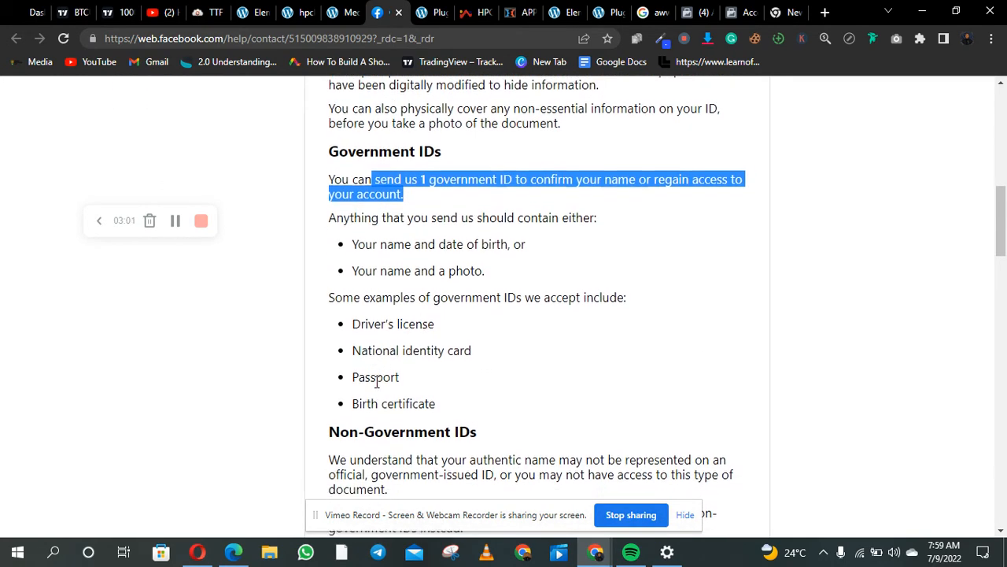
scroll(376, 382, down, 2)
scroll(377, 385, down, 1)
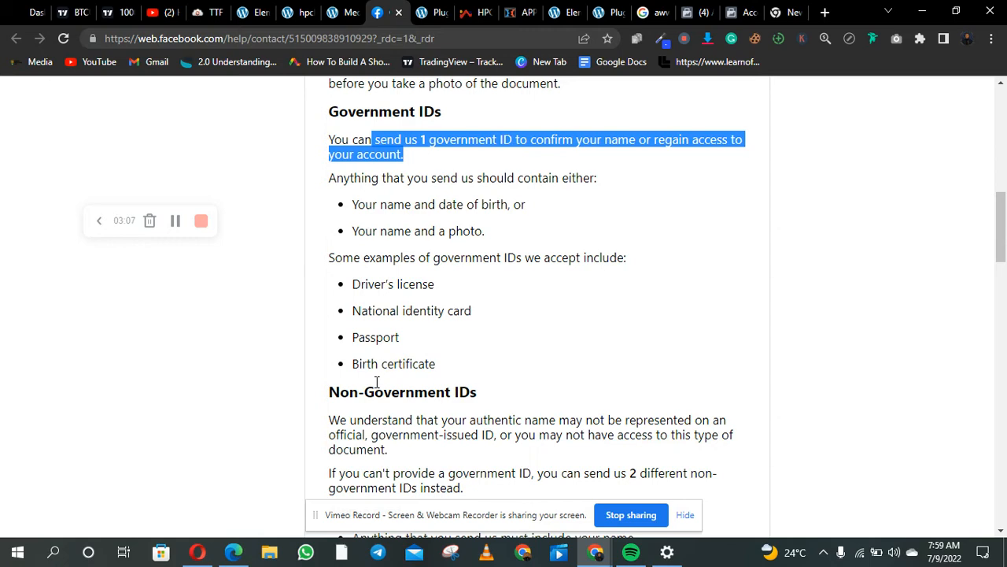
Compare the Non-Government IDs requirements with the list of accepted government IDs
scroll(377, 382, down, 2)
scroll(377, 383, up, 1)
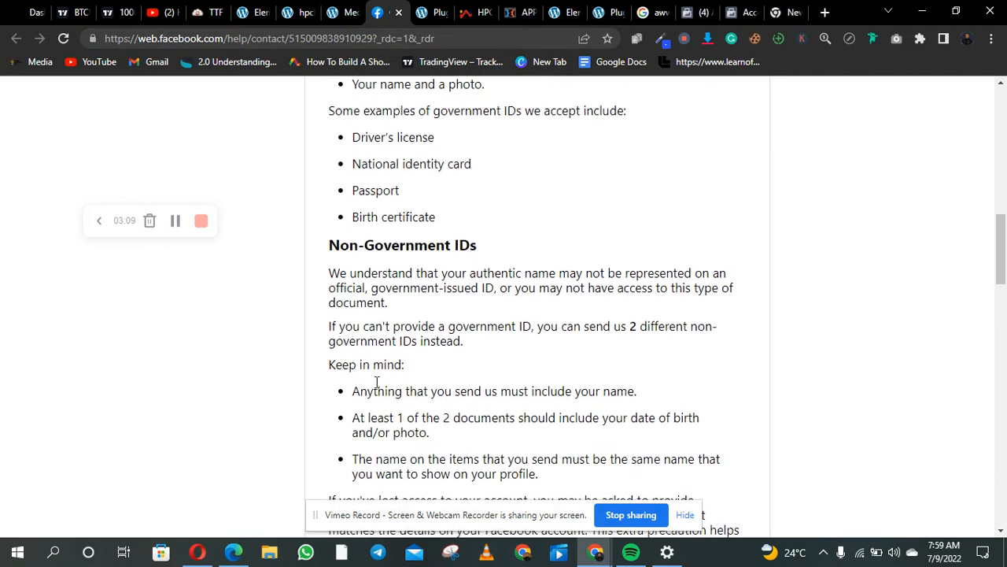
scroll(377, 384, down, 2)
scroll(376, 385, down, 1)
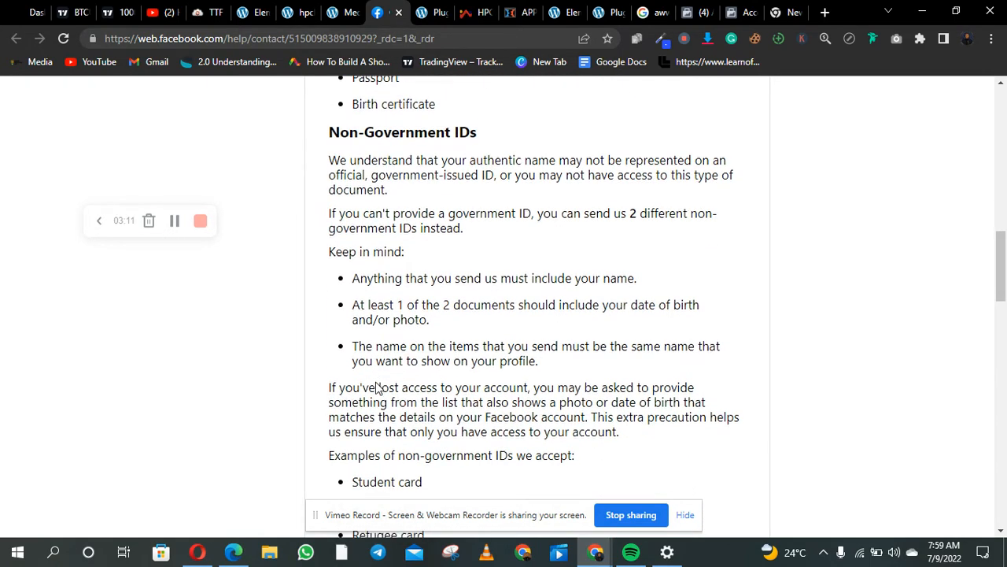
scroll(375, 383, up, 2)
scroll(328, 338, up, 2)
scroll(329, 337, down, 3)
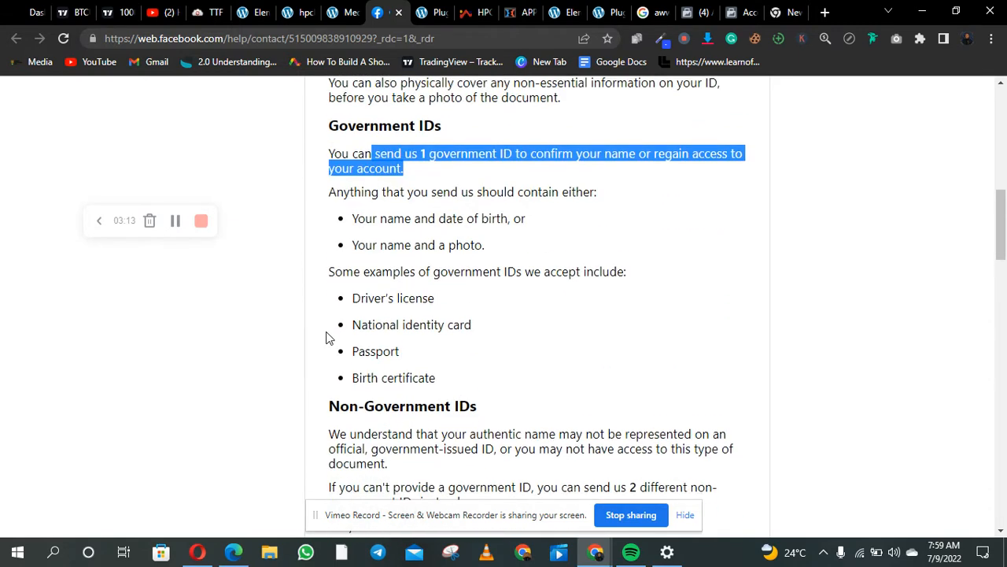
scroll(329, 337, down, 1)
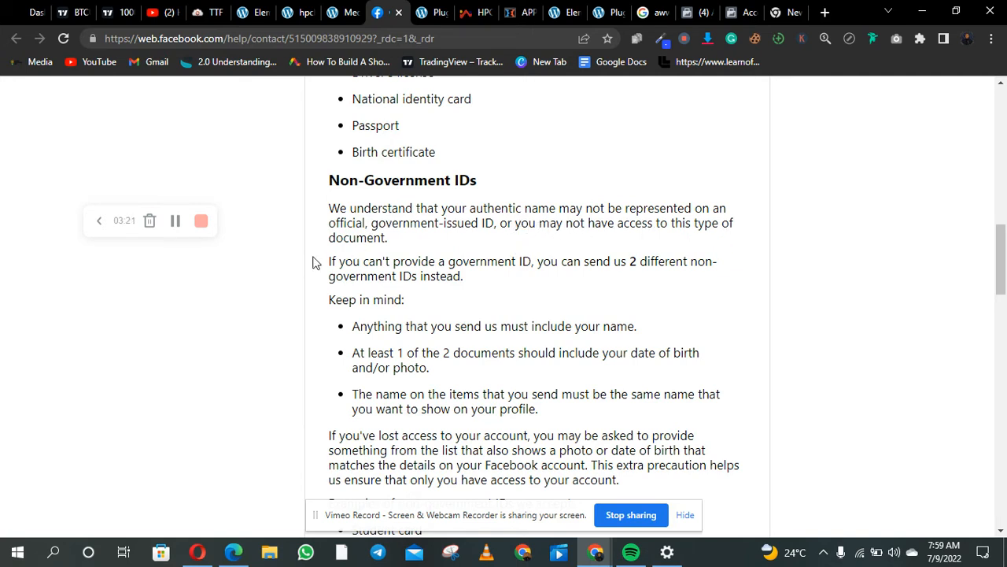
Highlight the rule about sending two different non-government IDs and read the conditions and accepted examples
drag(321, 257, 404, 299)
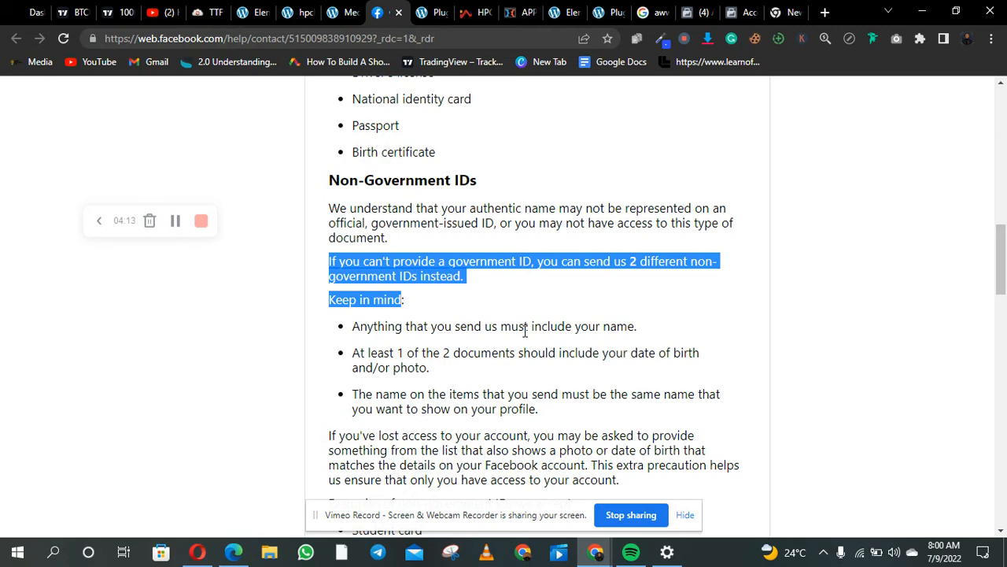
scroll(525, 330, down, 3)
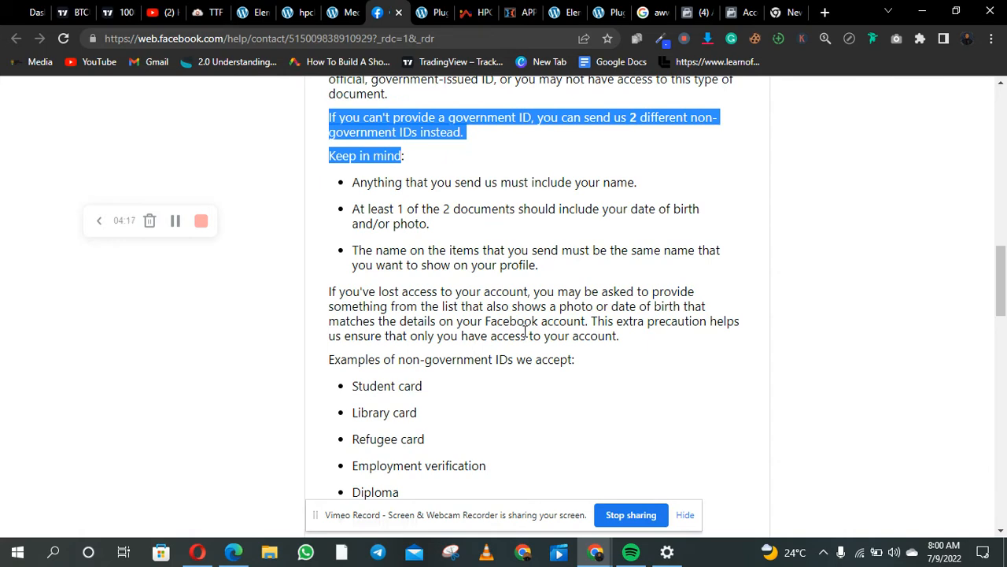
scroll(525, 330, down, 1)
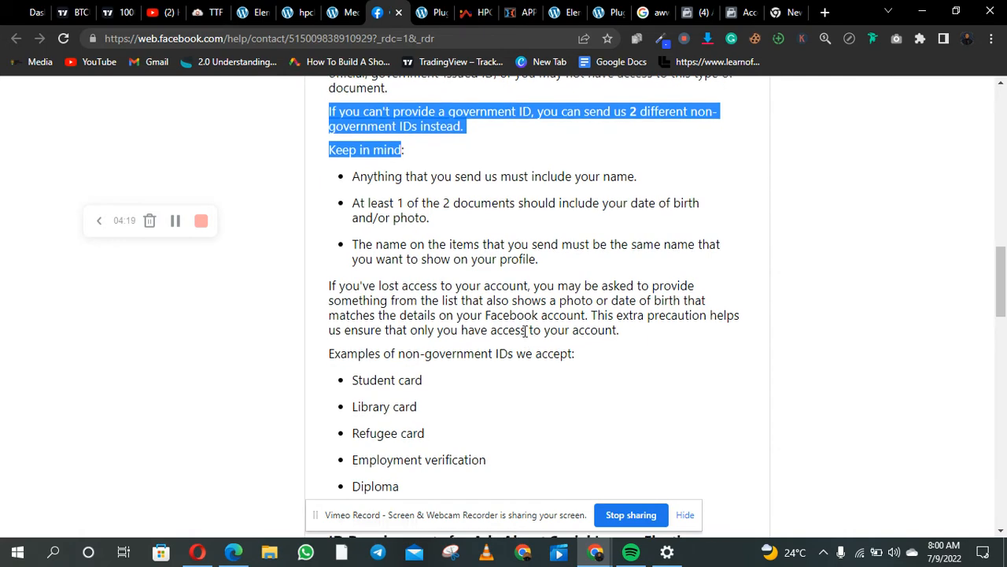
scroll(525, 331, down, 1)
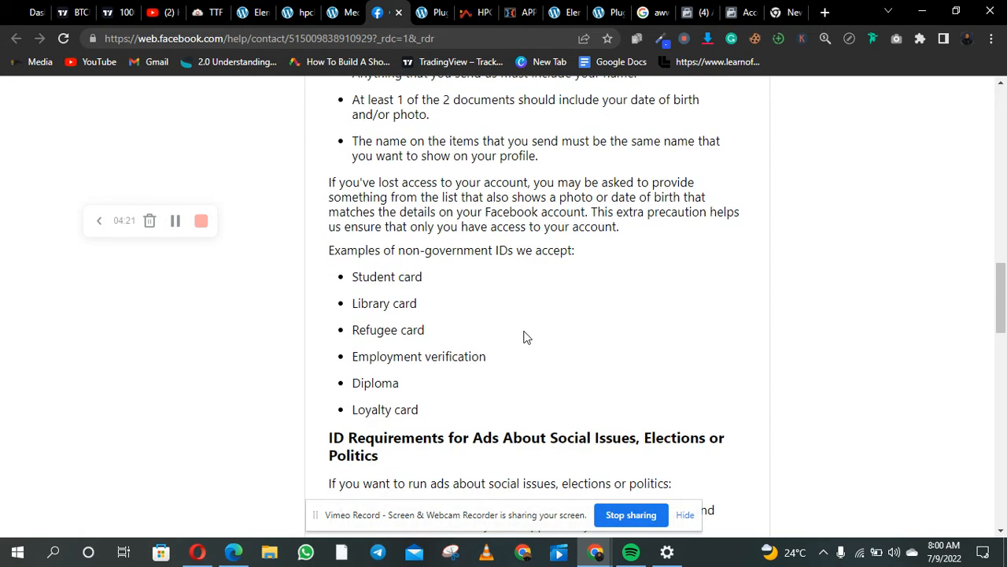
scroll(526, 337, down, 1)
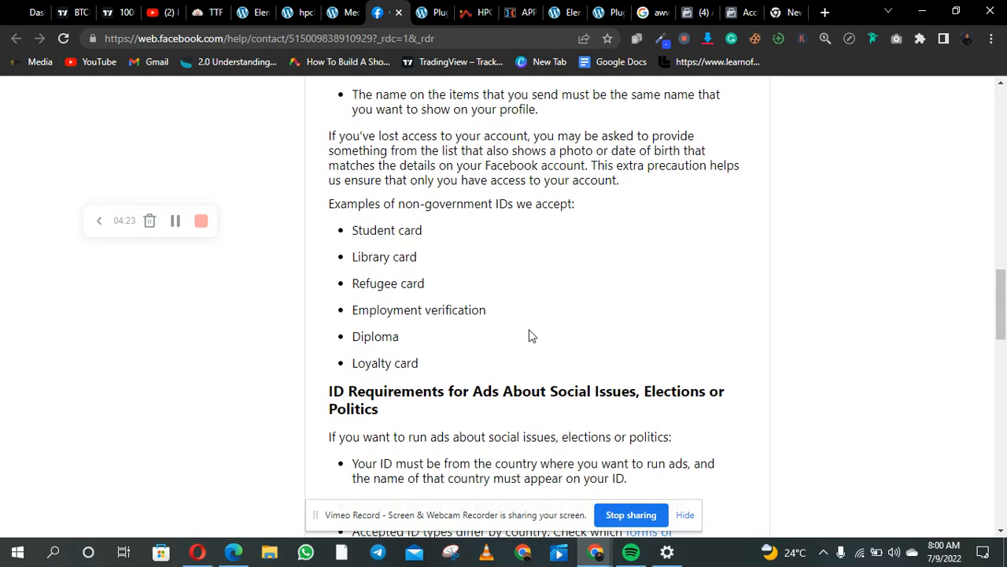
scroll(528, 332, down, 2)
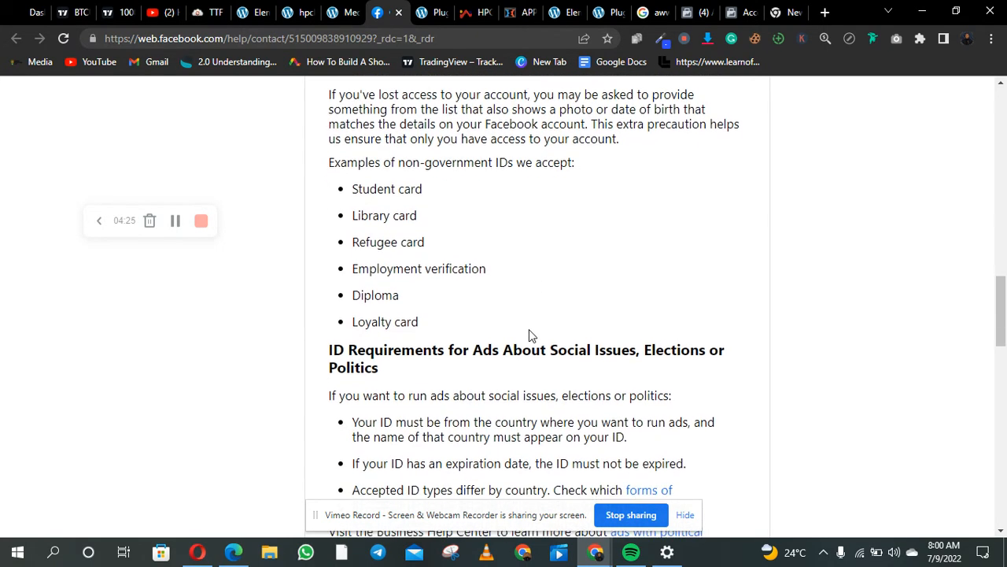
Read the ID requirements for political ads, the upload instructions and the ID storage information through to the Upload Approved Document field
scroll(530, 331, down, 1)
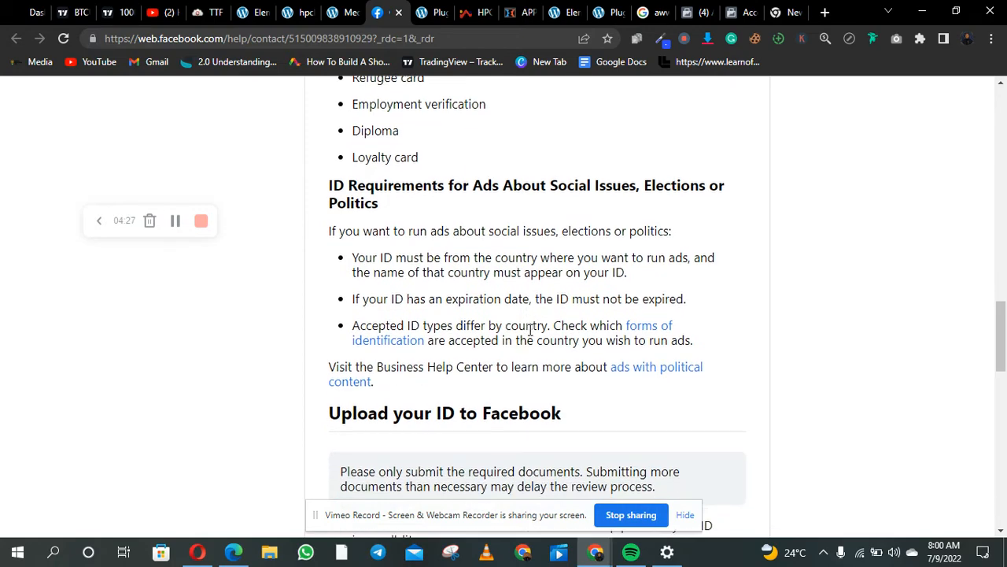
scroll(530, 331, up, 3)
scroll(529, 329, down, 3)
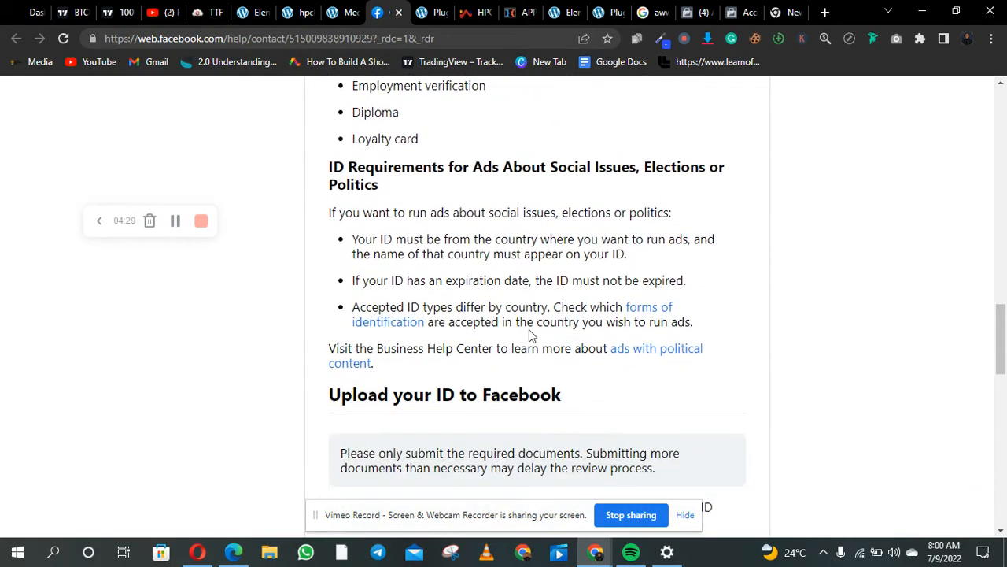
scroll(530, 329, down, 1)
scroll(529, 329, down, 2)
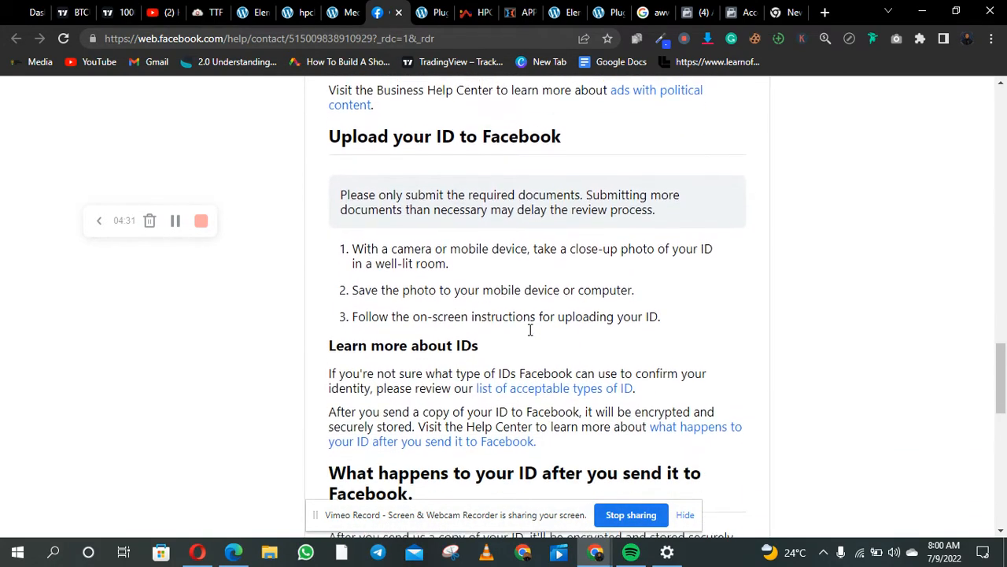
scroll(529, 334, down, 1)
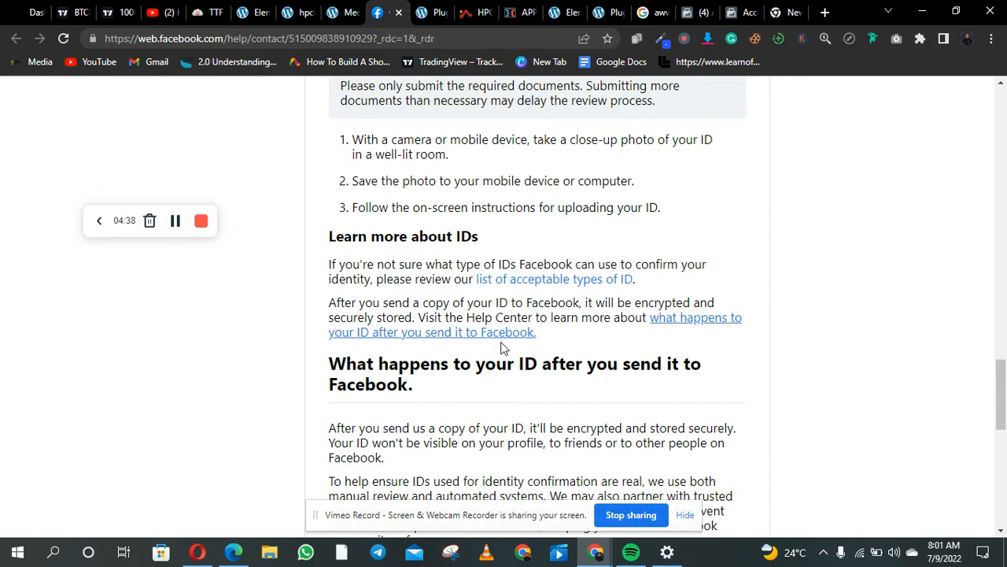
scroll(495, 353, down, 3)
scroll(497, 355, down, 5)
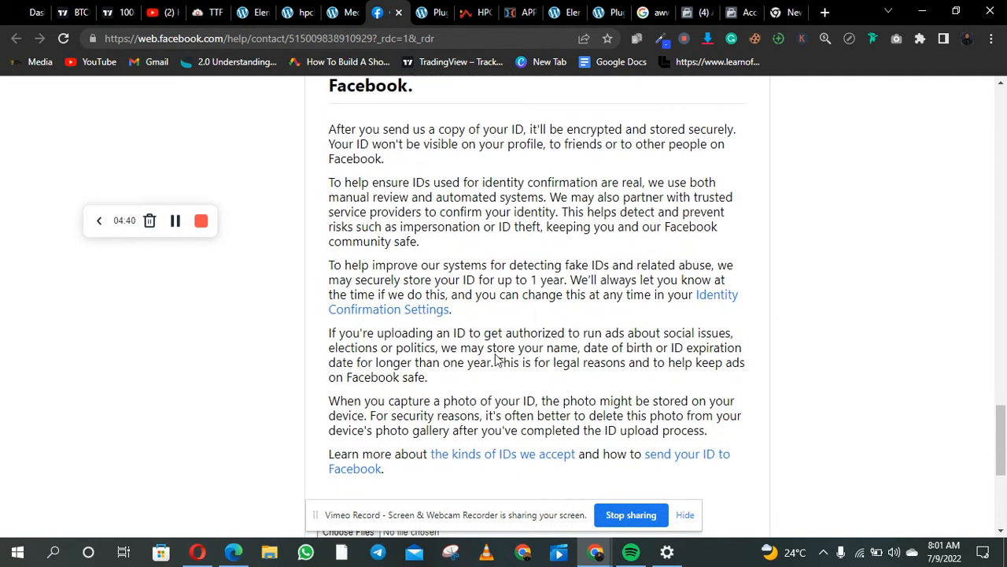
scroll(496, 354, up, 1)
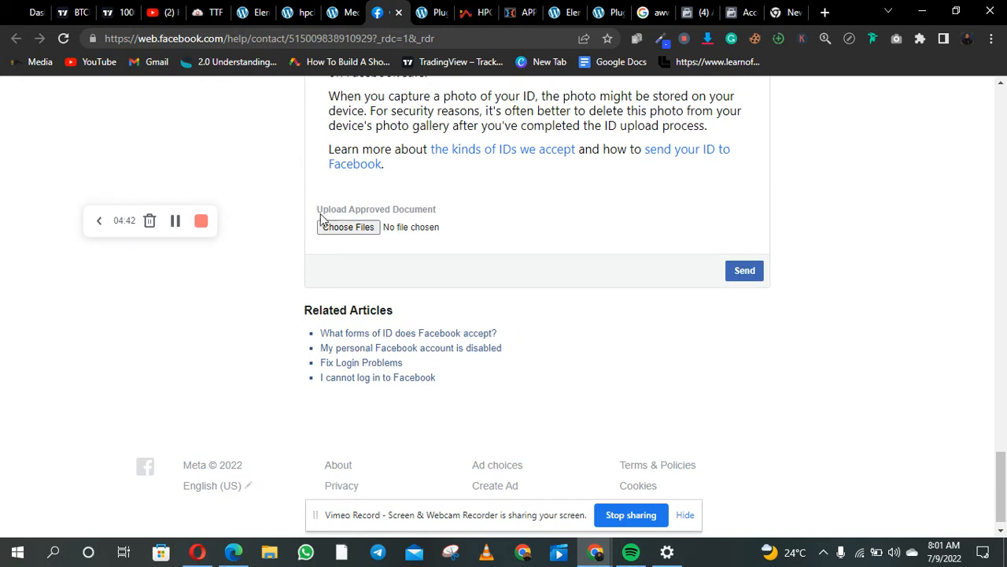
Open the file chooser for the approved document, go to the Downloads folder and widen the dialog
click(369, 229)
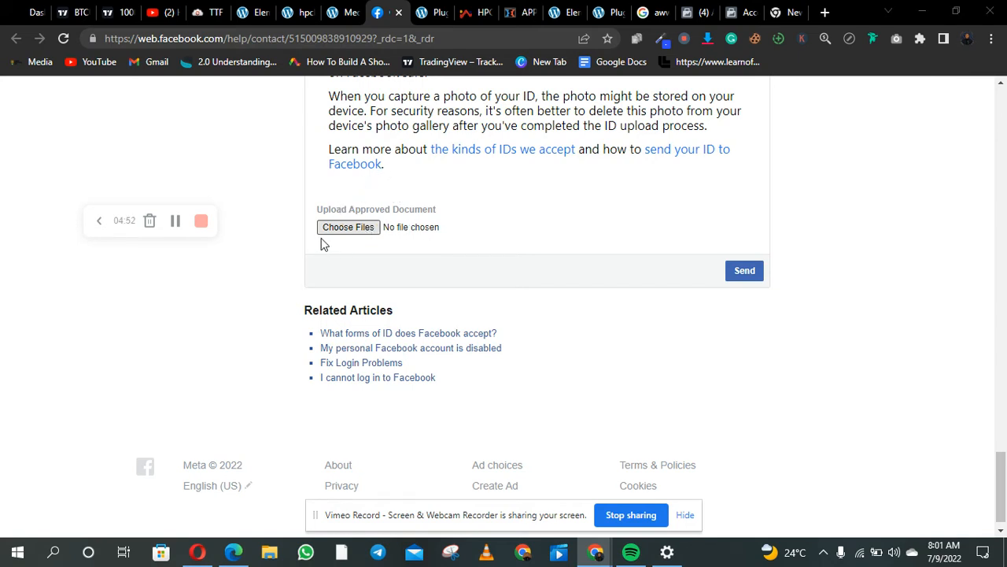
click(359, 232)
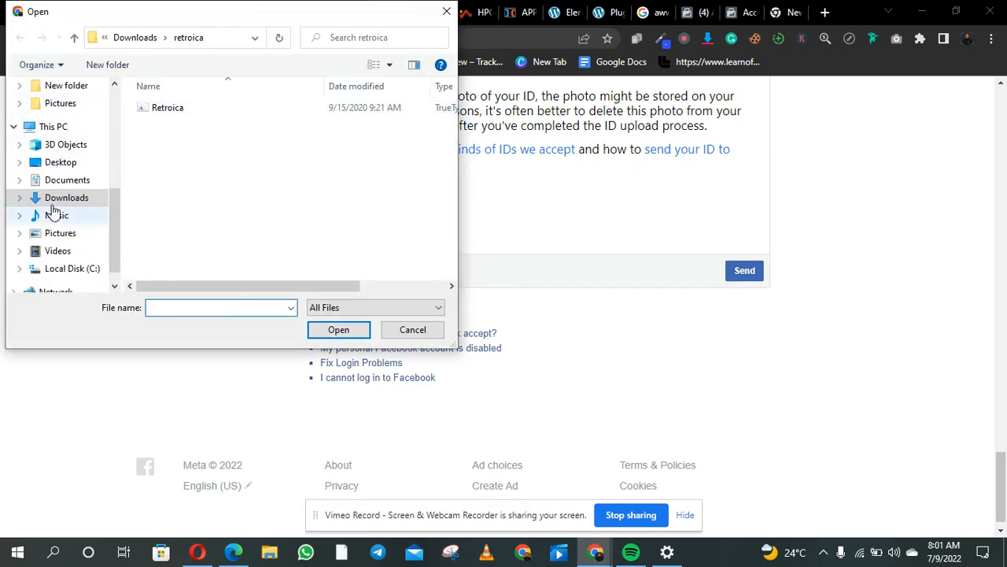
click(45, 103)
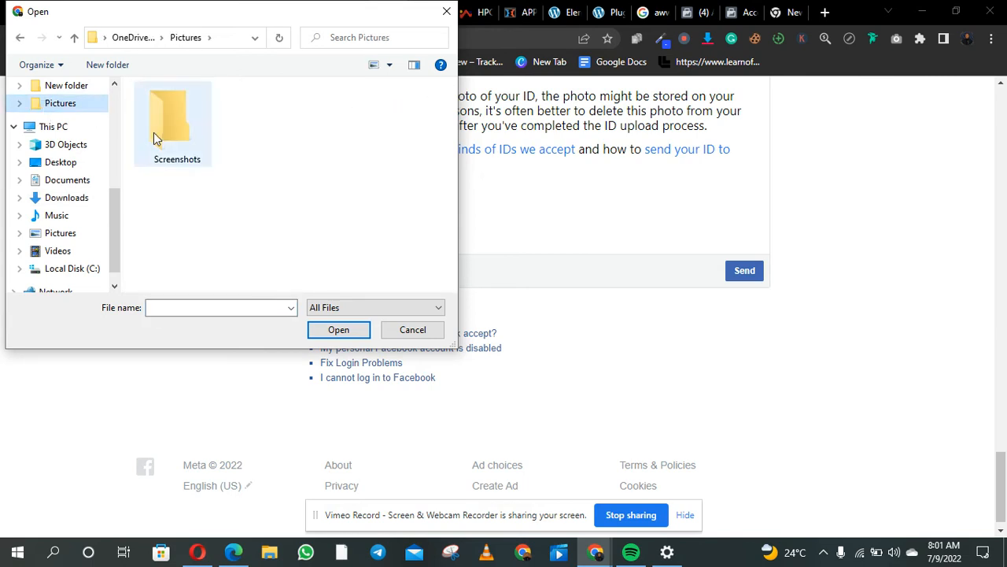
scroll(90, 150, up, 1)
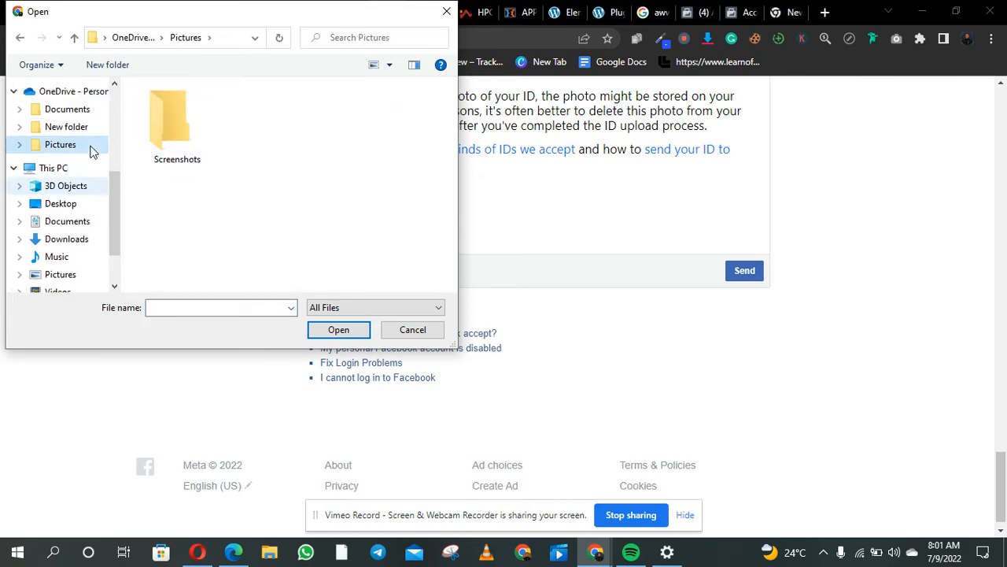
click(79, 229)
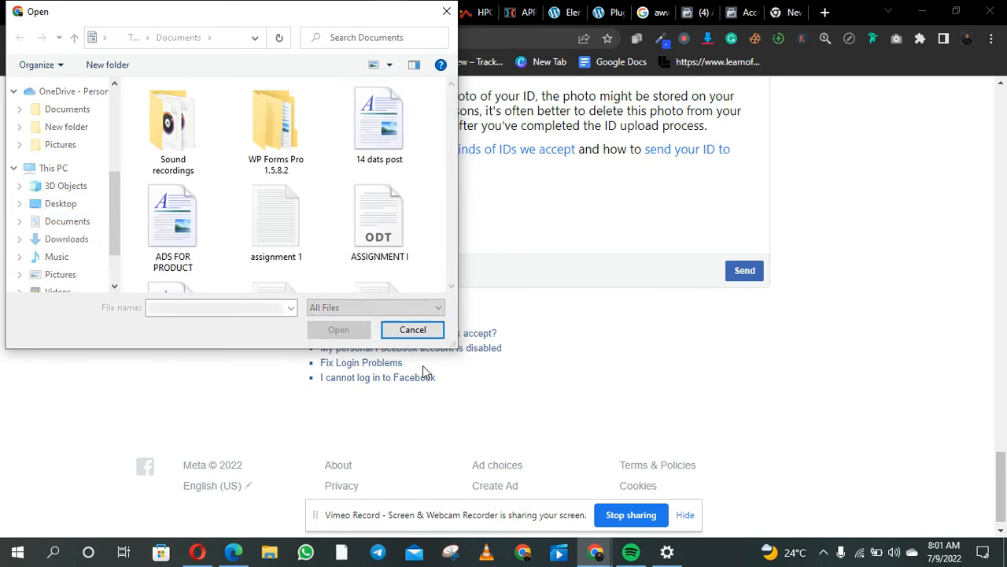
drag(461, 344, 700, 396)
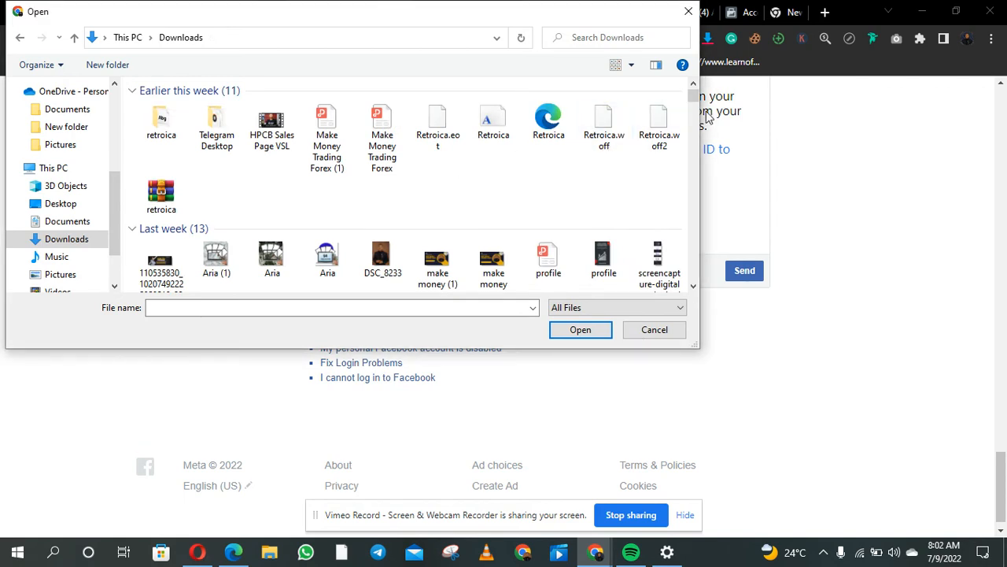
Attach the image file 111 from Downloads as the approved document and send the form
scroll(697, 118, down, 3)
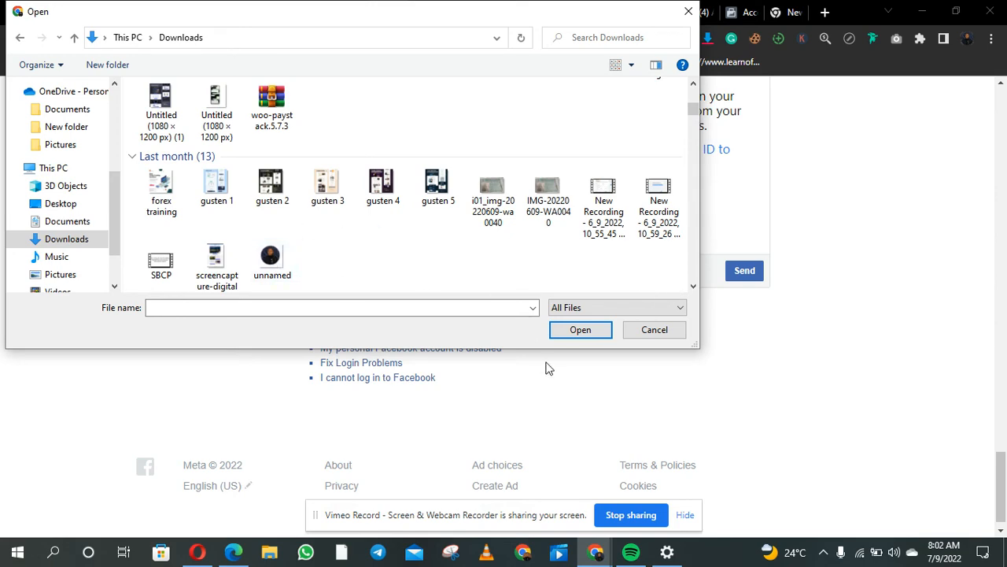
click(693, 286)
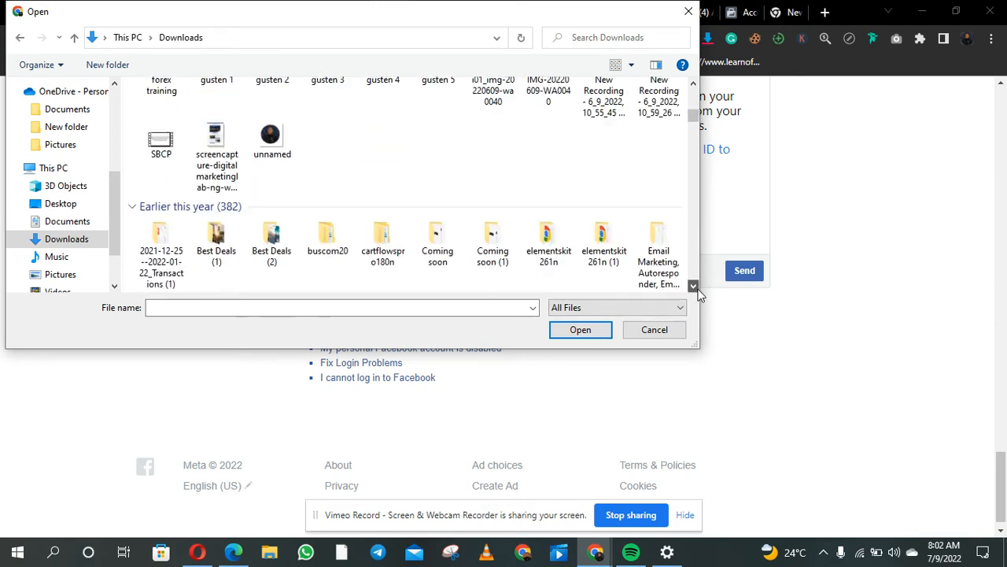
click(693, 286)
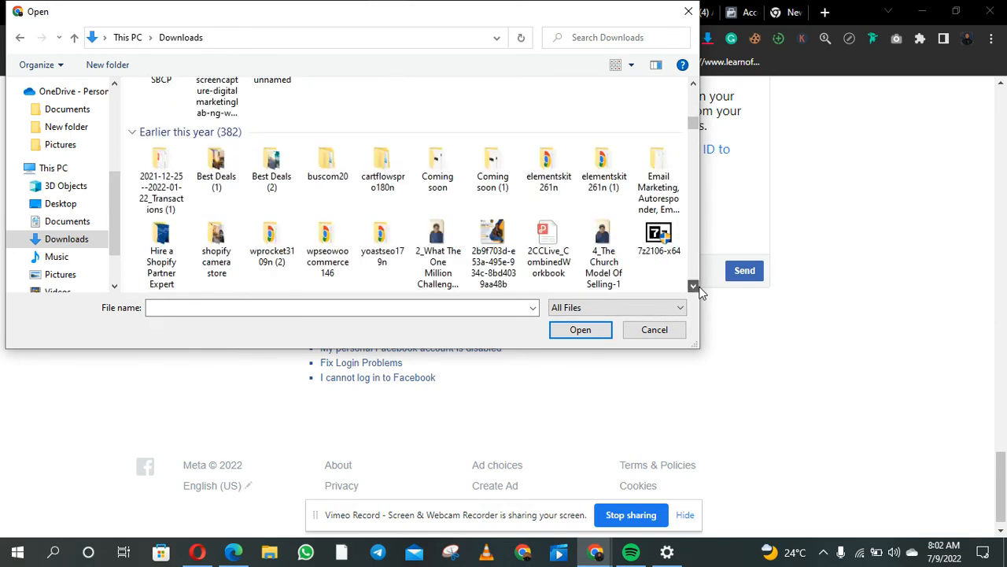
click(696, 288)
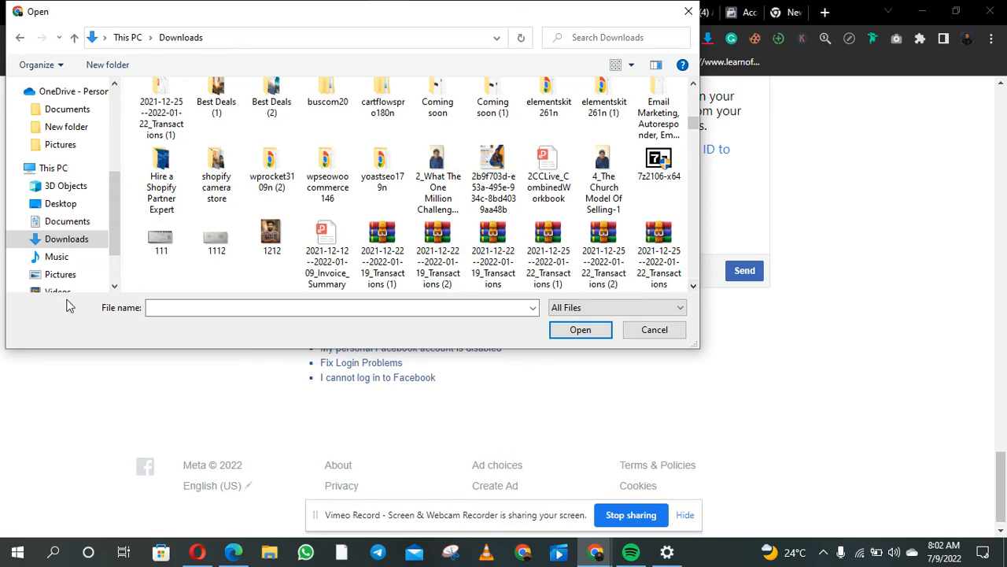
click(162, 244)
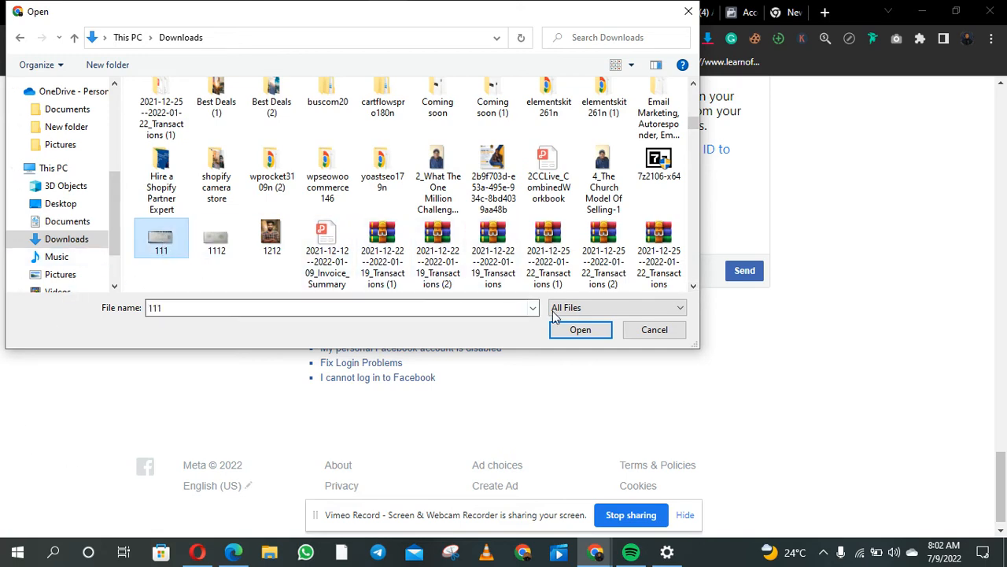
click(580, 329)
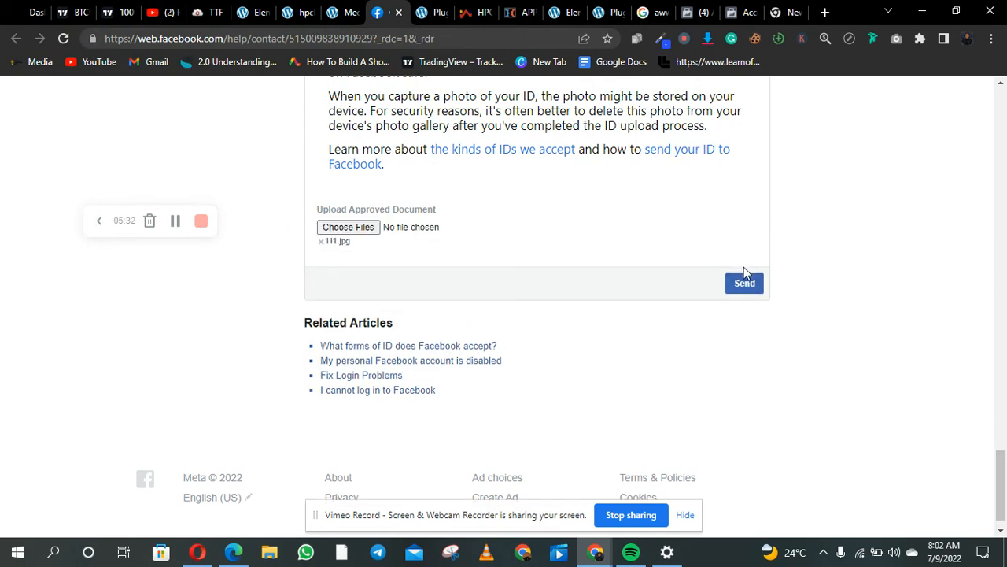
click(745, 283)
click(745, 284)
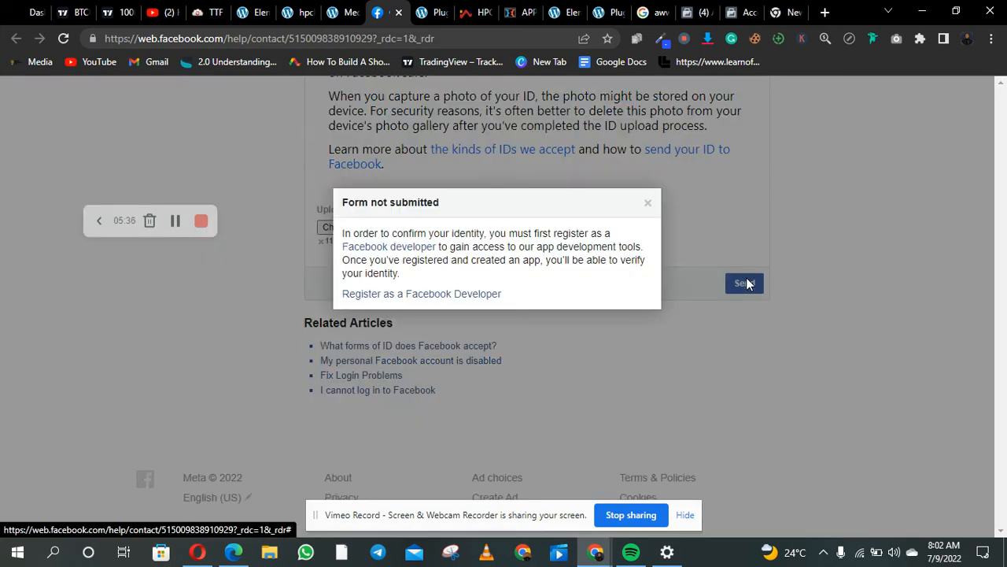
Start the Facebook for Developers account registration and confirm the primary email without agreeing to marketing communications
click(488, 295)
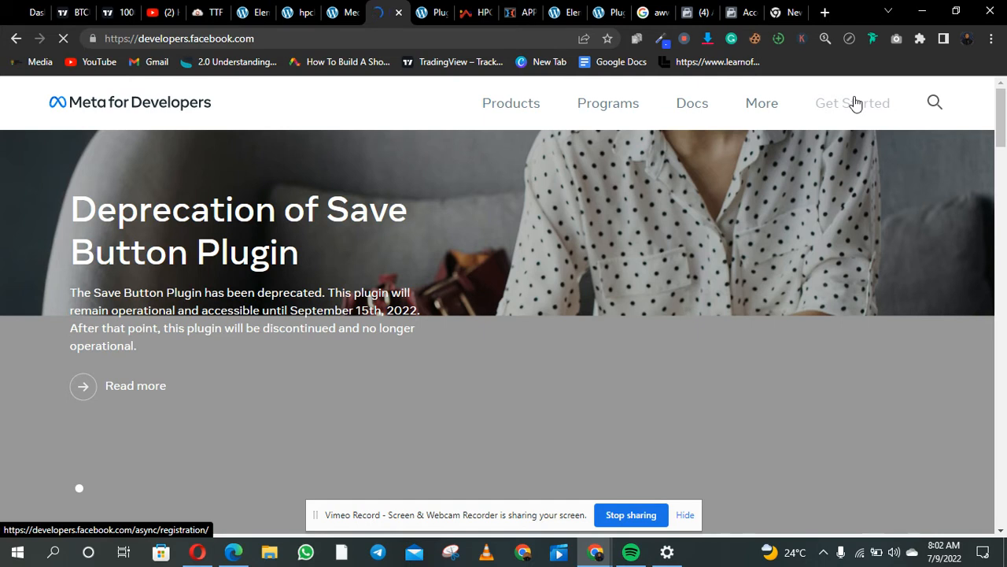
click(855, 103)
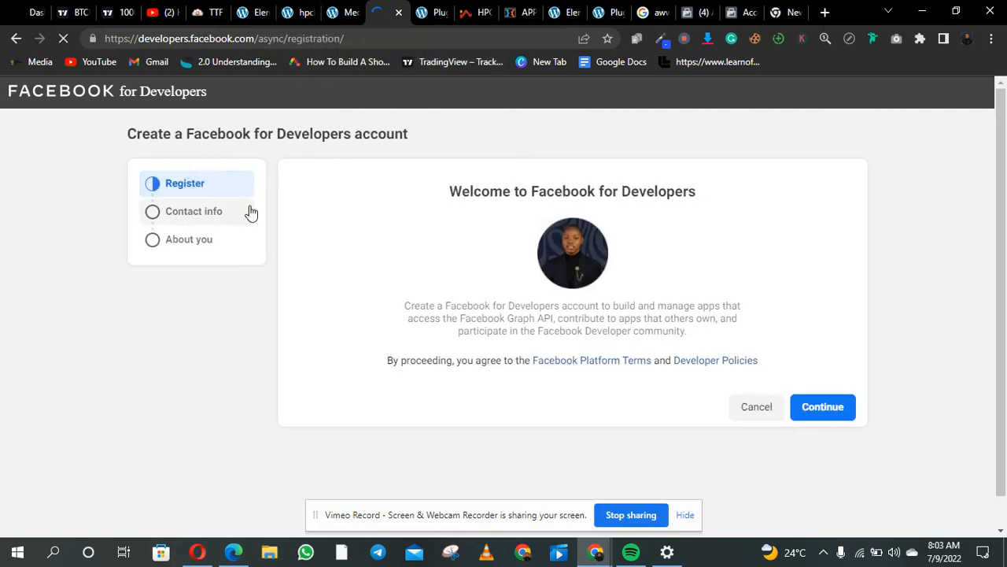
click(834, 414)
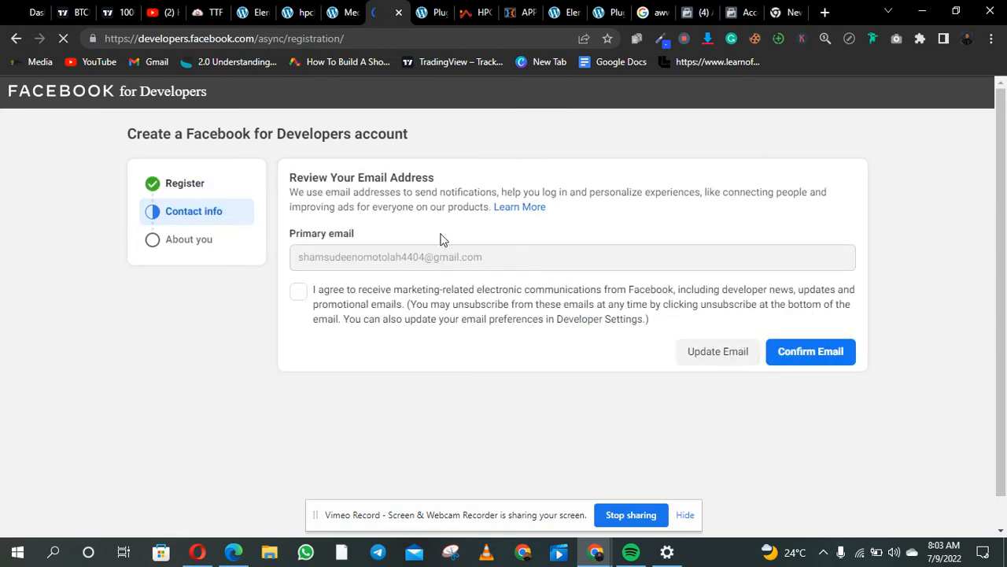
click(822, 366)
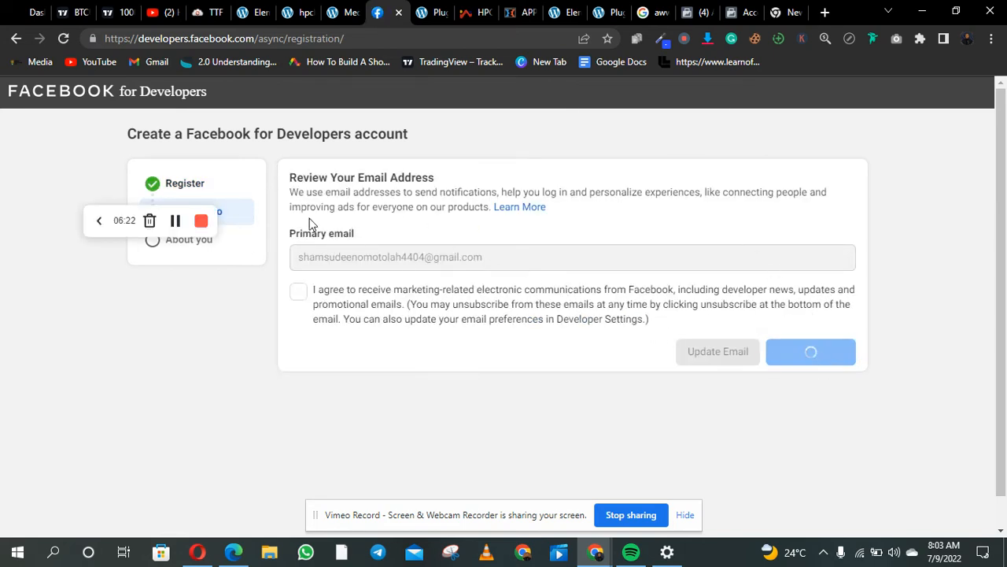
Choose Marketer as the role that best describes the account holder and complete the developer registration
click(315, 287)
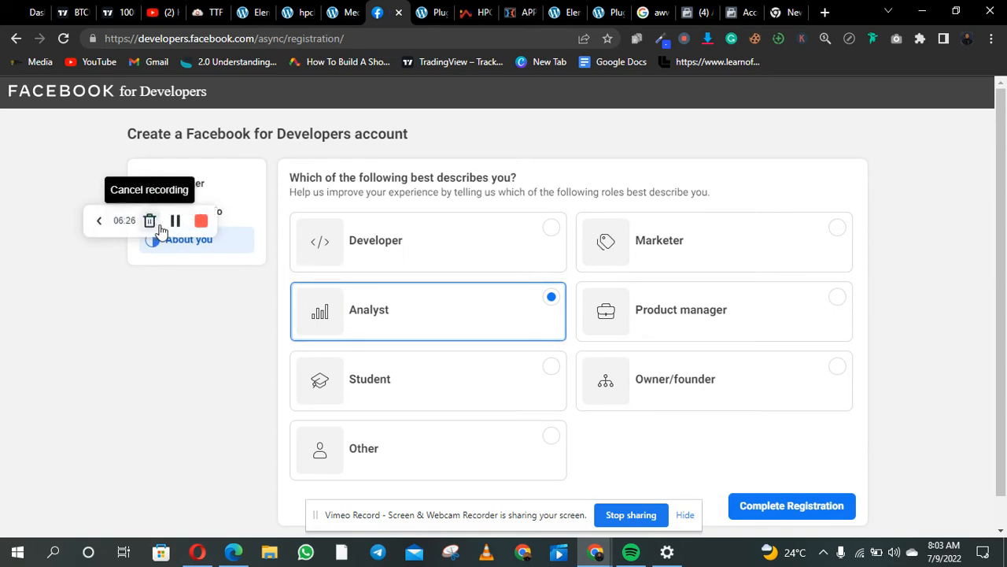
click(626, 247)
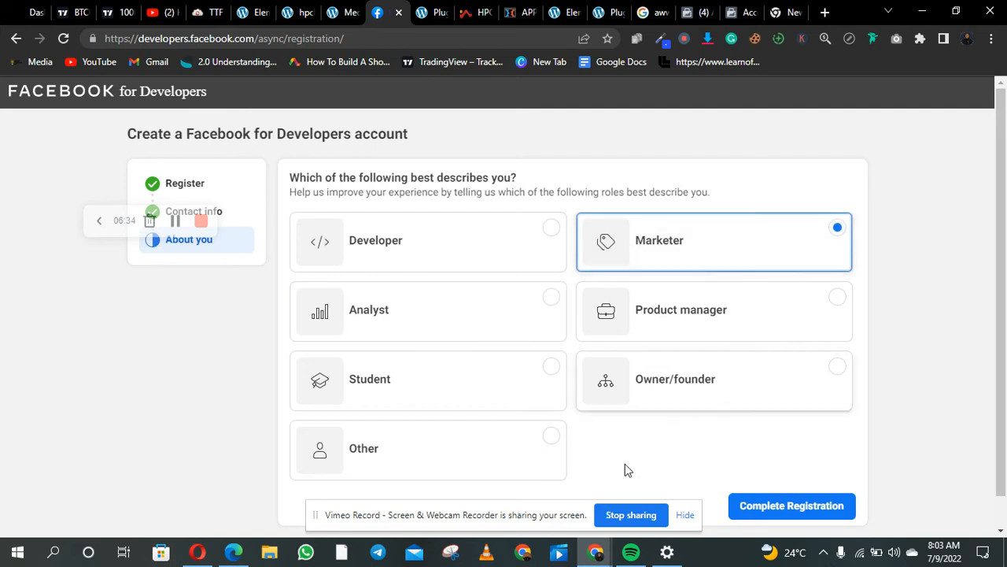
click(826, 509)
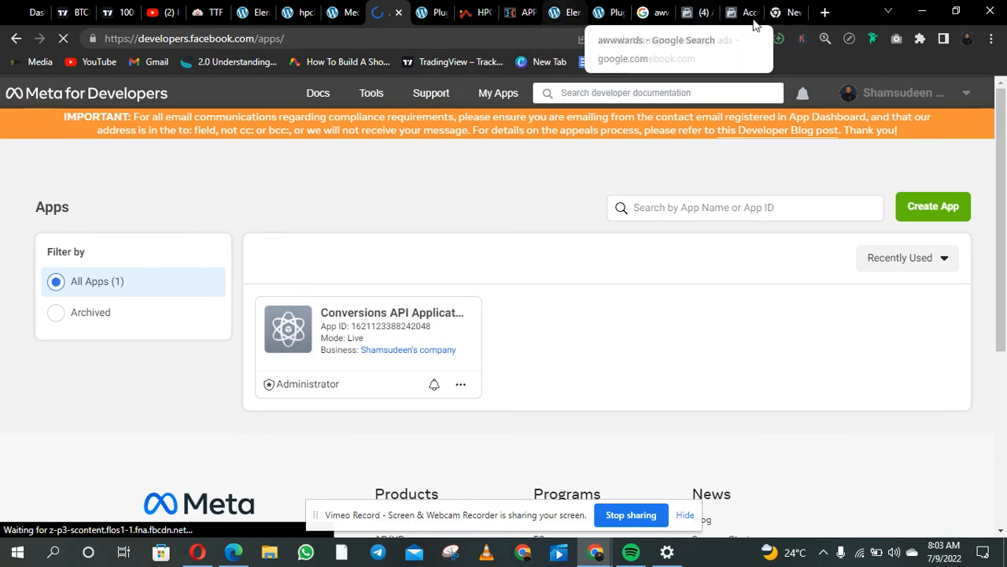
Move the blank browser tab beside the developers page and try loading facebook.com/help/contact in it
drag(780, 12, 432, 10)
click(426, 33)
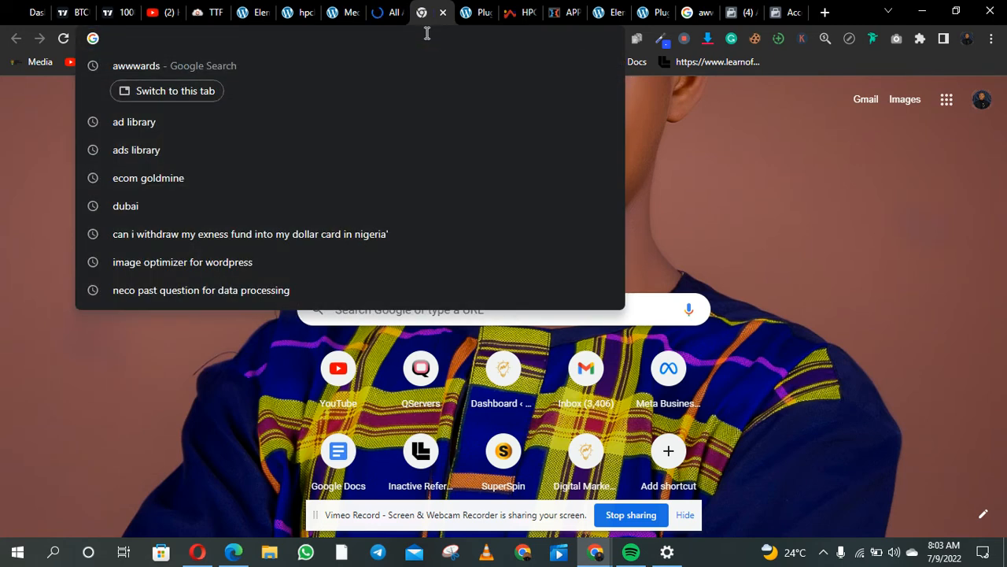
text(face)
key(Right)
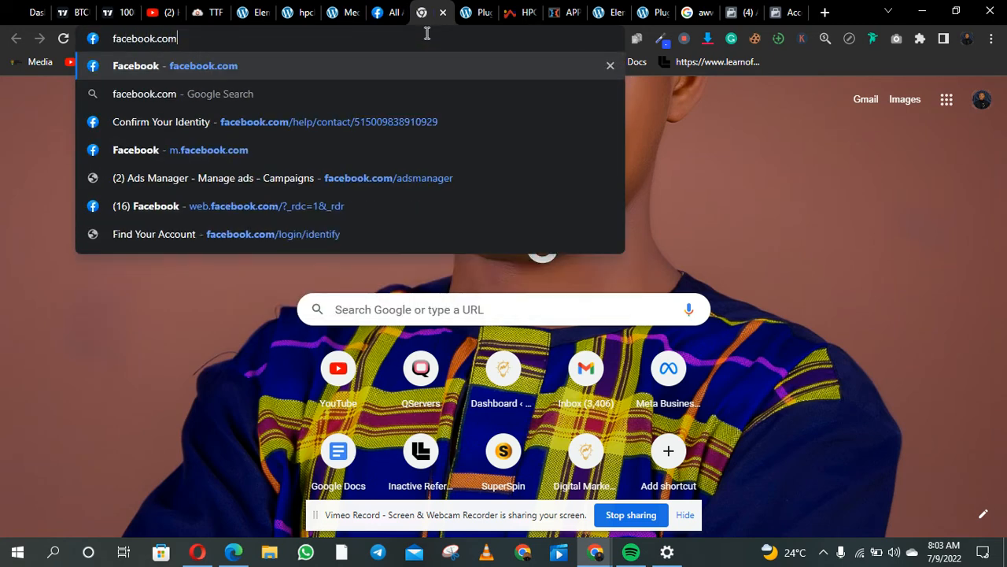
text(/hel)
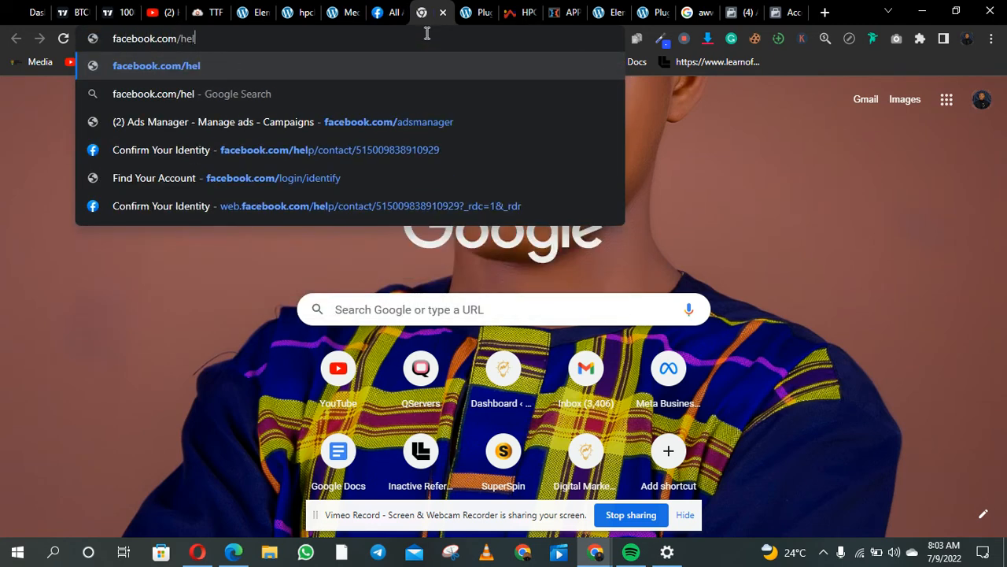
text(p/contact)
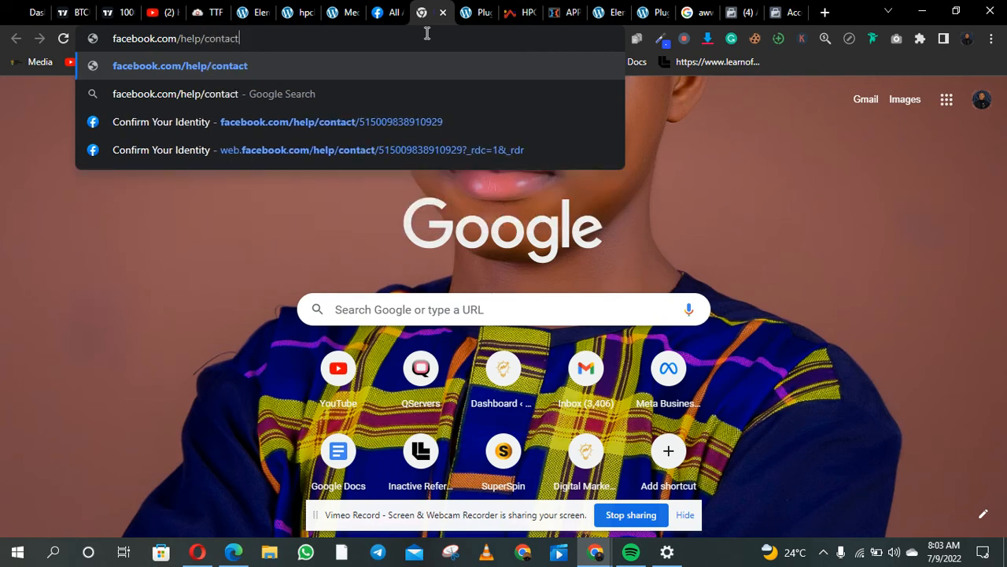
key(Return)
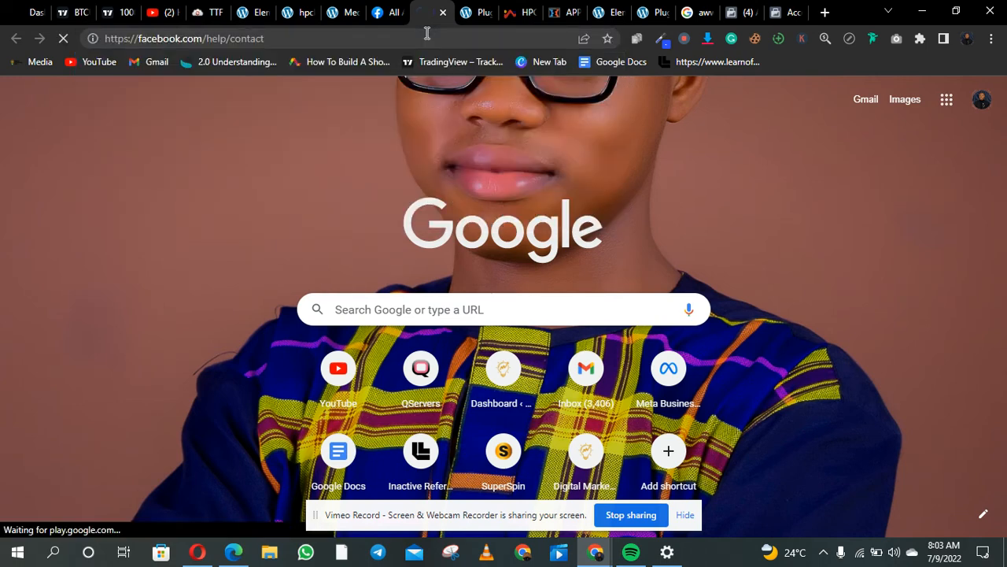
click(427, 33)
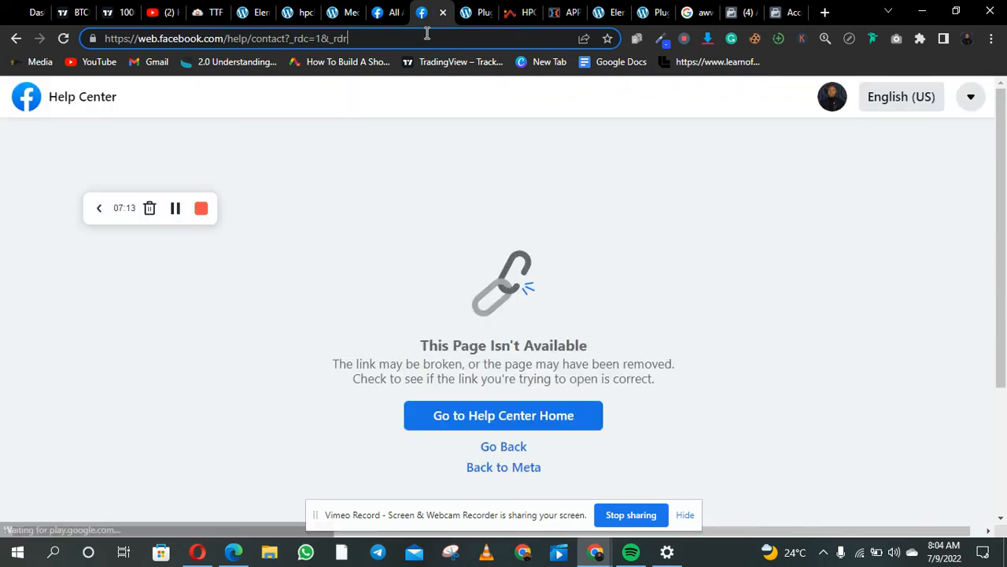
key(BackSpace)
key(BackSpace)
key(BackSpace)
key(BackSpace)
key(BackSpace)
key(BackSpace)
key(BackSpace)
key(BackSpace)
key(BackSpace)
key(BackSpace)
key(BackSpace)
key(BackSpace)
key(BackSpace)
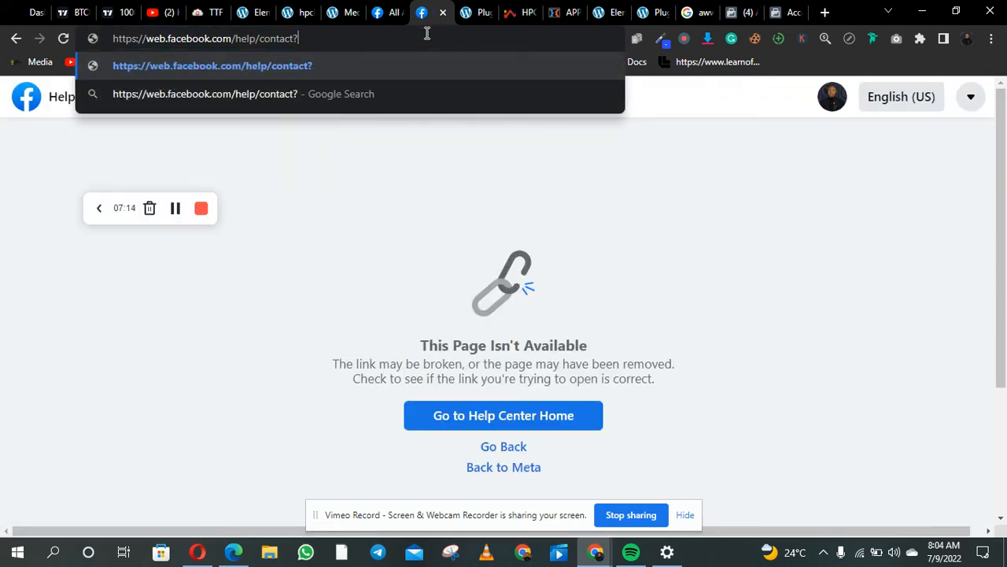
click(441, 118)
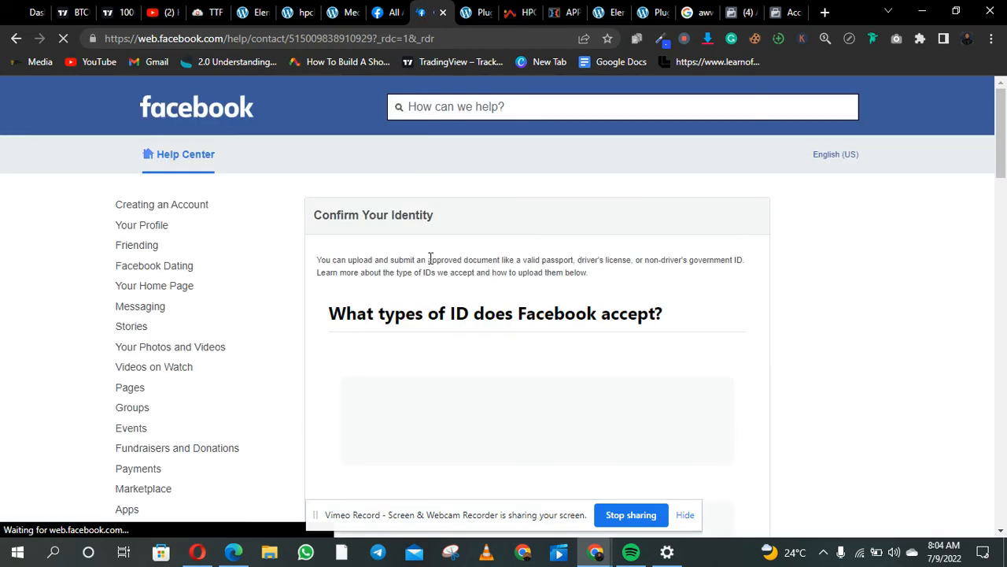
Open the file chooser for the approved document, browse Downloads to the files from earlier this year and make the dialog taller
scroll(430, 258, down, 3)
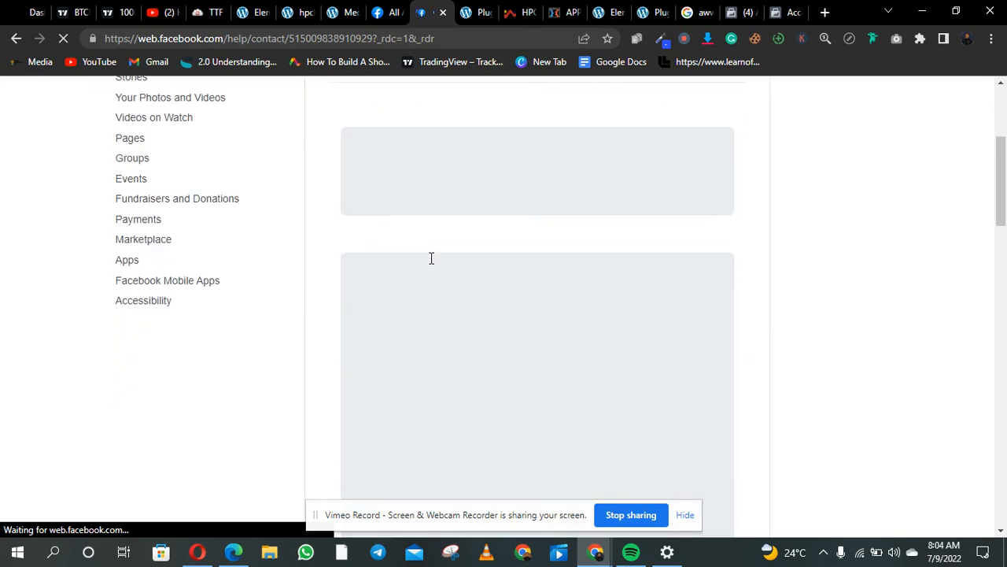
scroll(430, 258, down, 5)
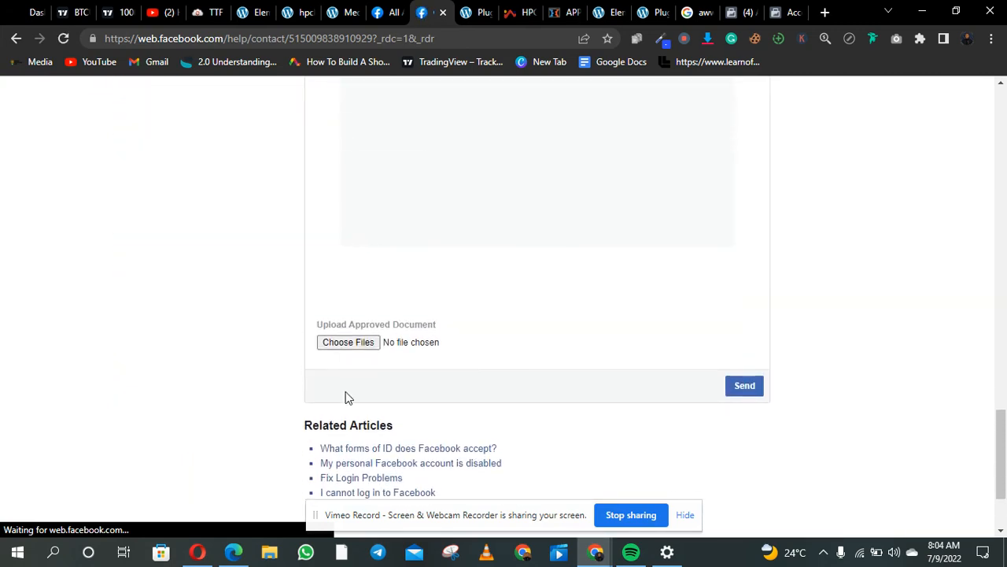
scroll(366, 343, down, 5)
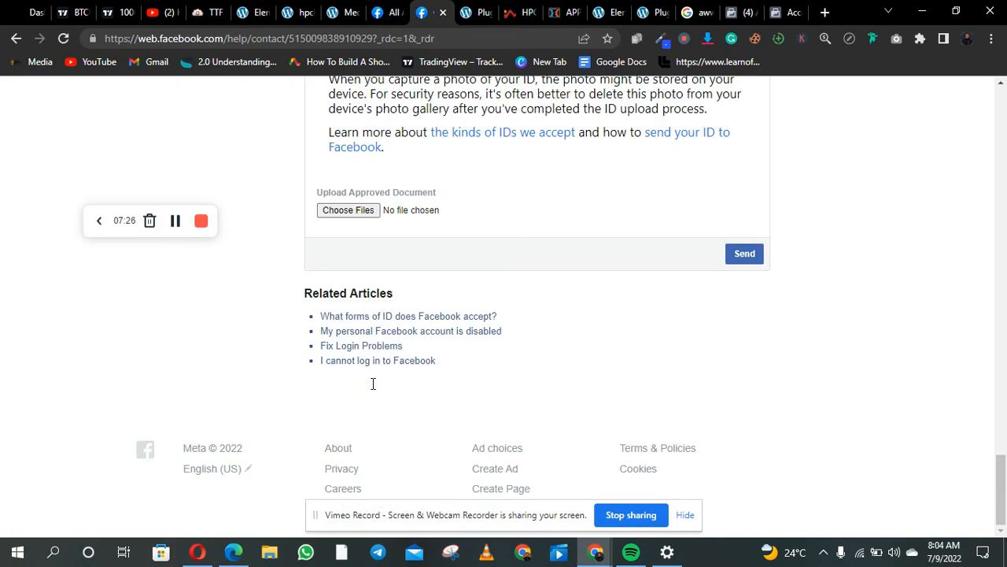
click(347, 211)
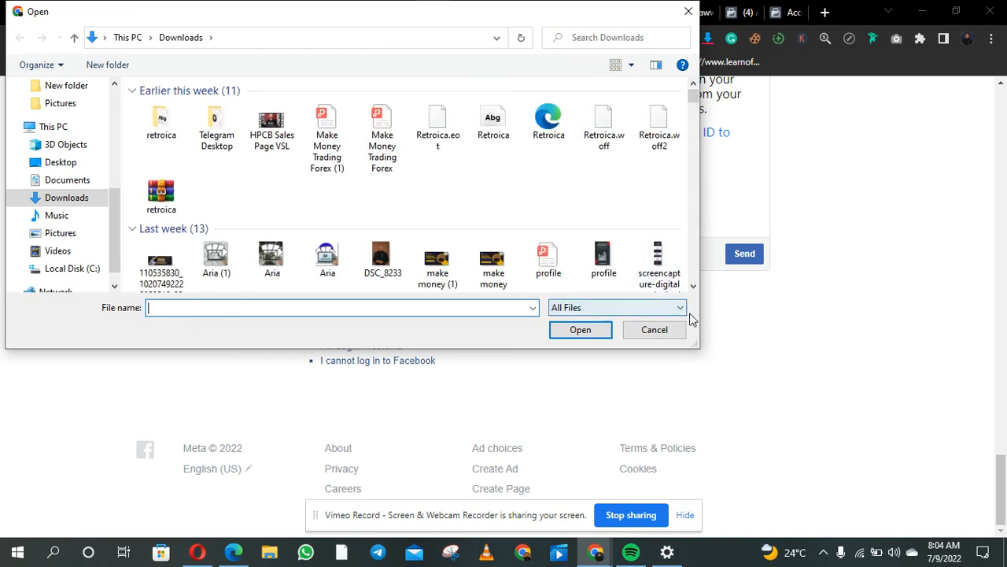
scroll(693, 288, down, 5)
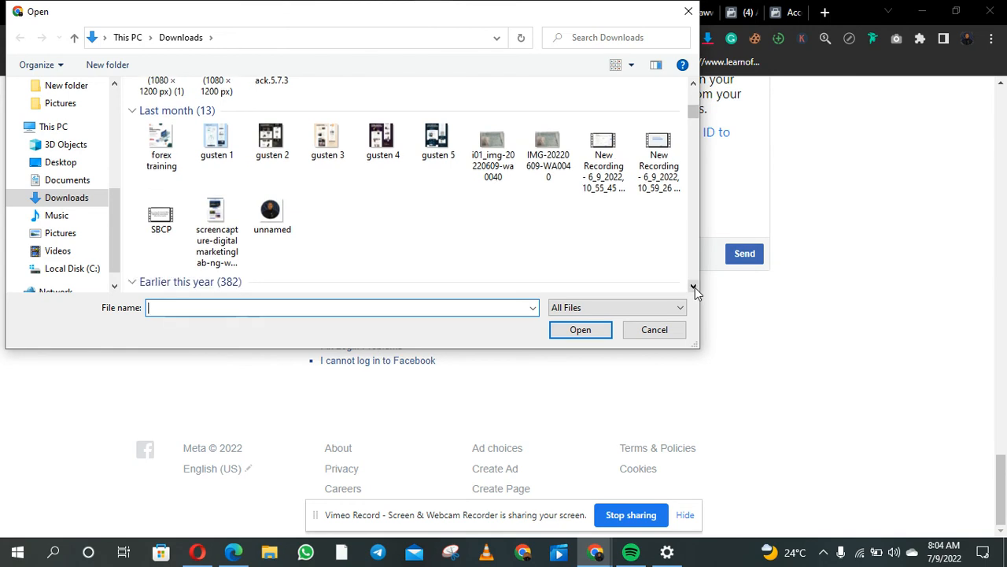
scroll(693, 288, down, 3)
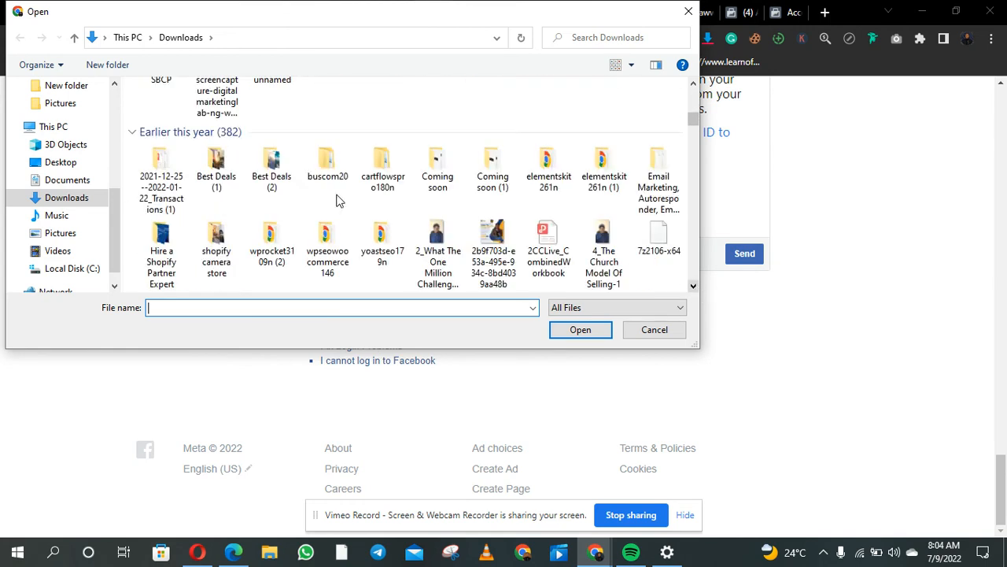
click(327, 154)
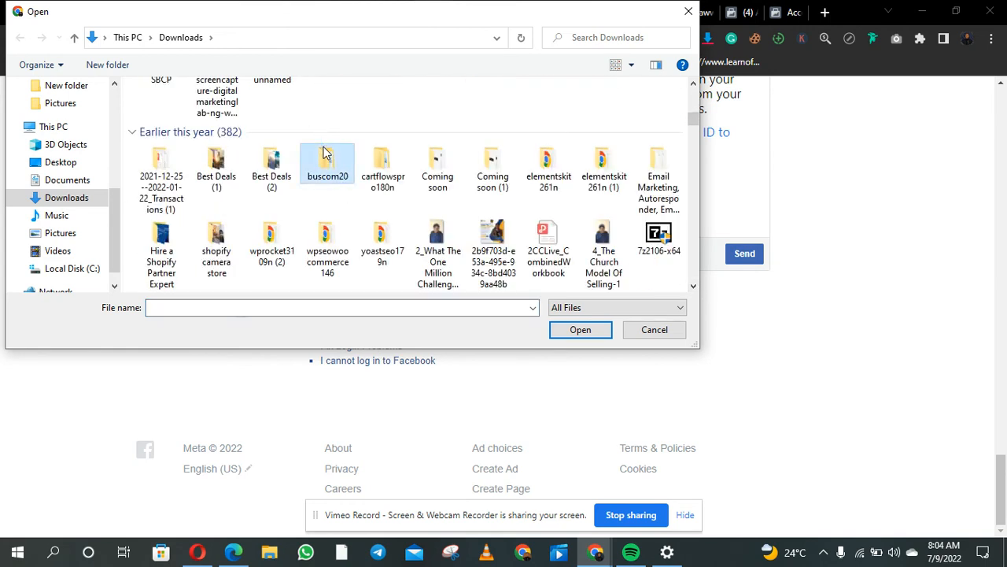
click(694, 84)
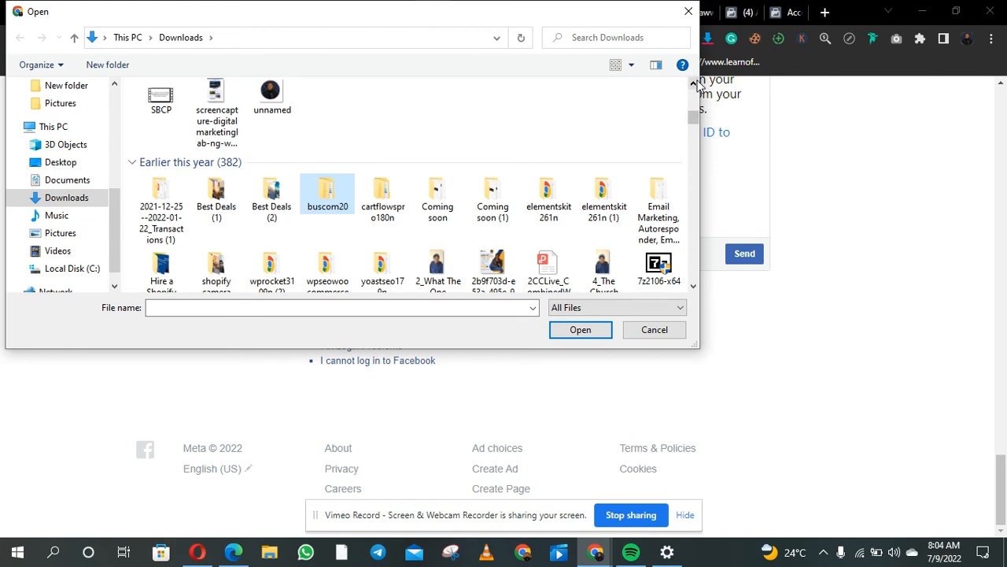
drag(398, 348, 369, 464)
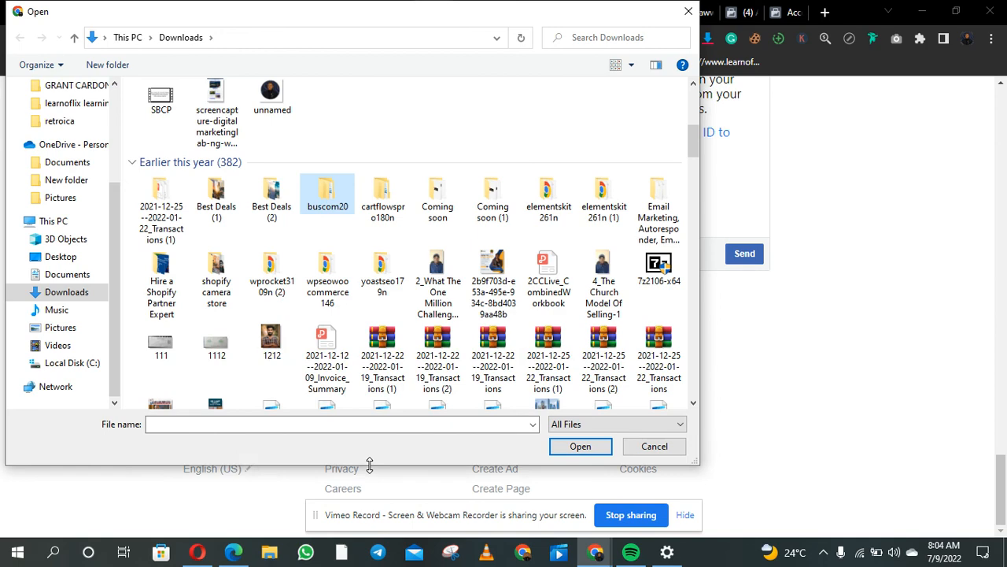
Attach the image file 111 as the approved document and send the identity form
click(164, 350)
click(588, 447)
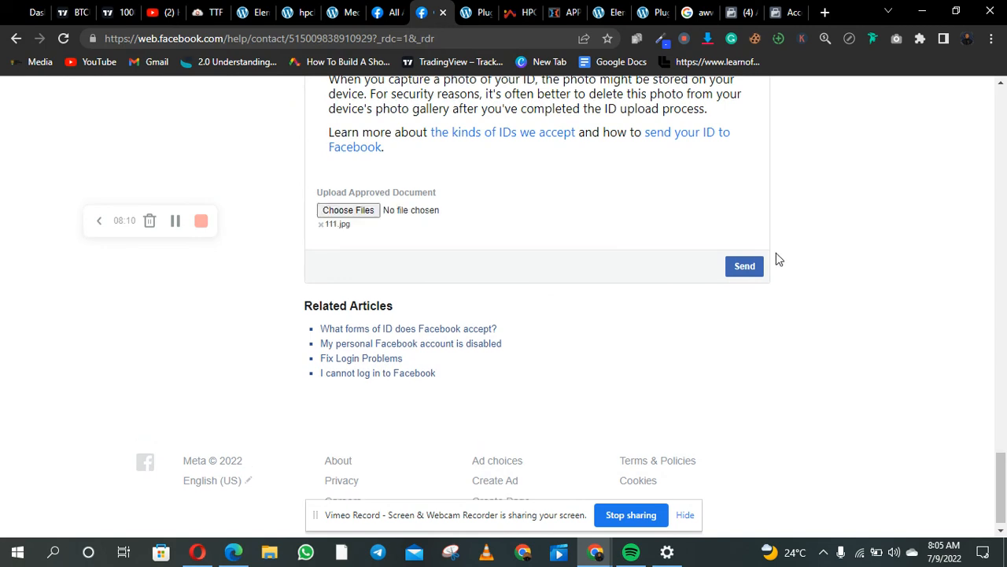
click(749, 272)
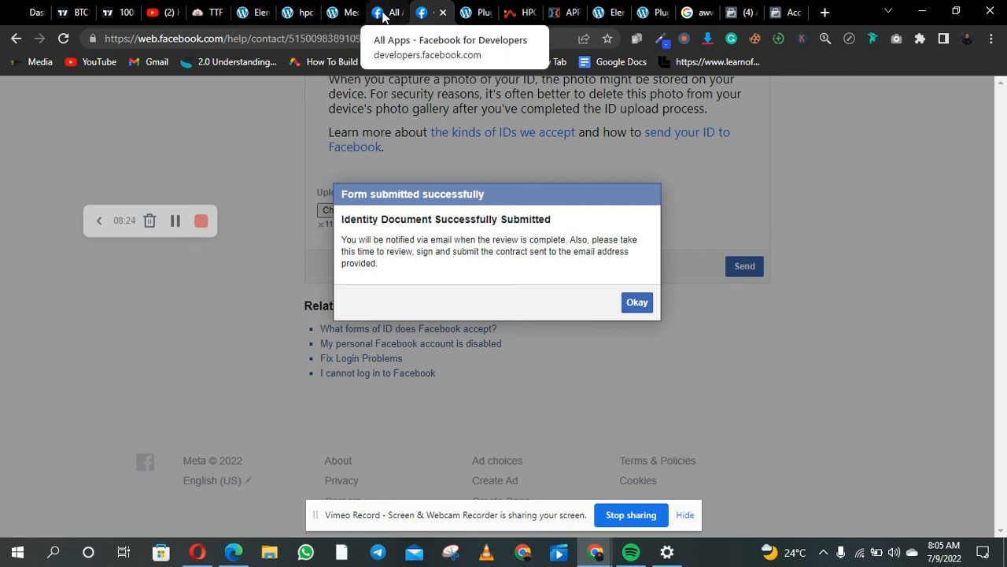
Revisit the Meta for Developers apps page and switch to the Account Quality page on business.facebook.com
click(378, 13)
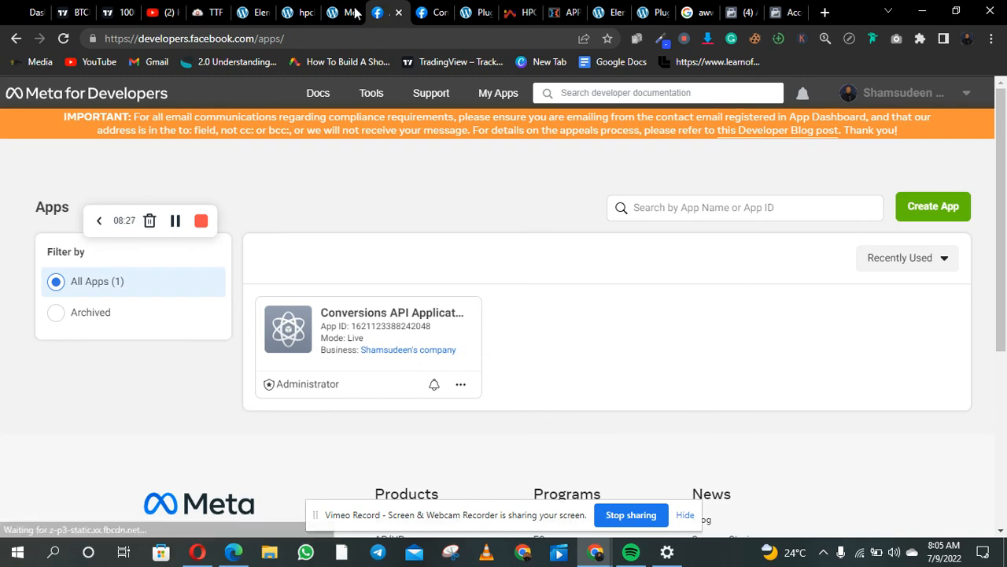
click(344, 11)
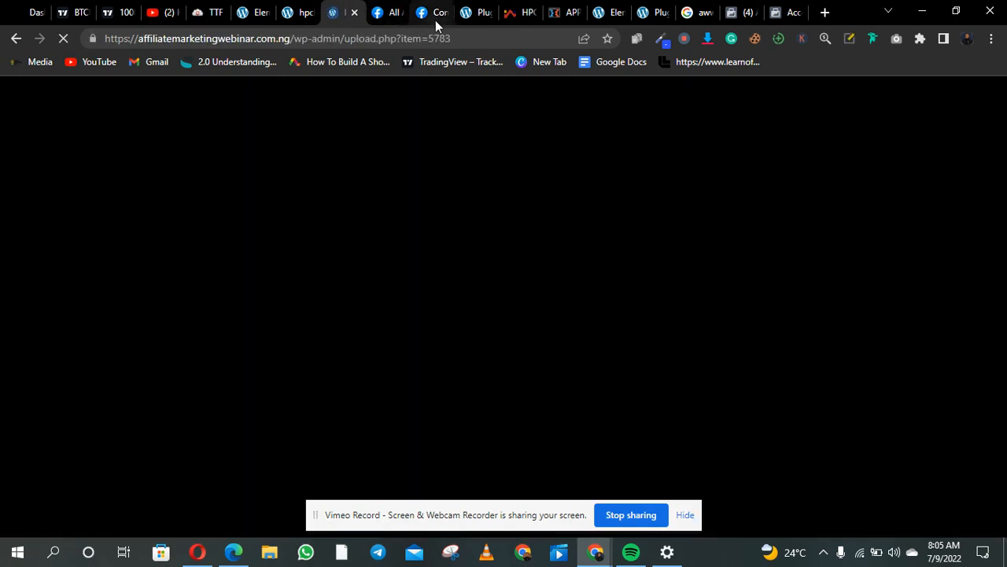
click(389, 14)
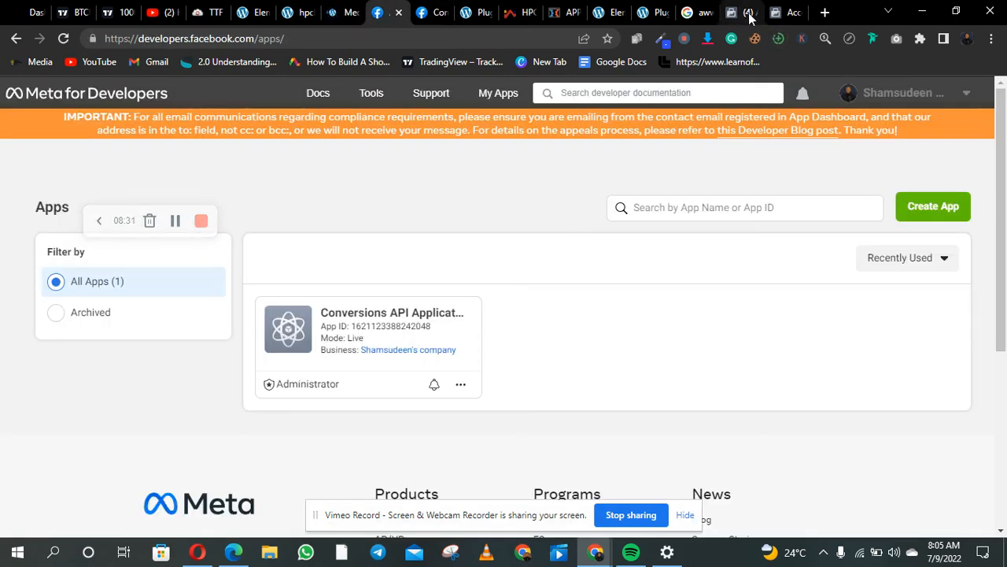
click(777, 13)
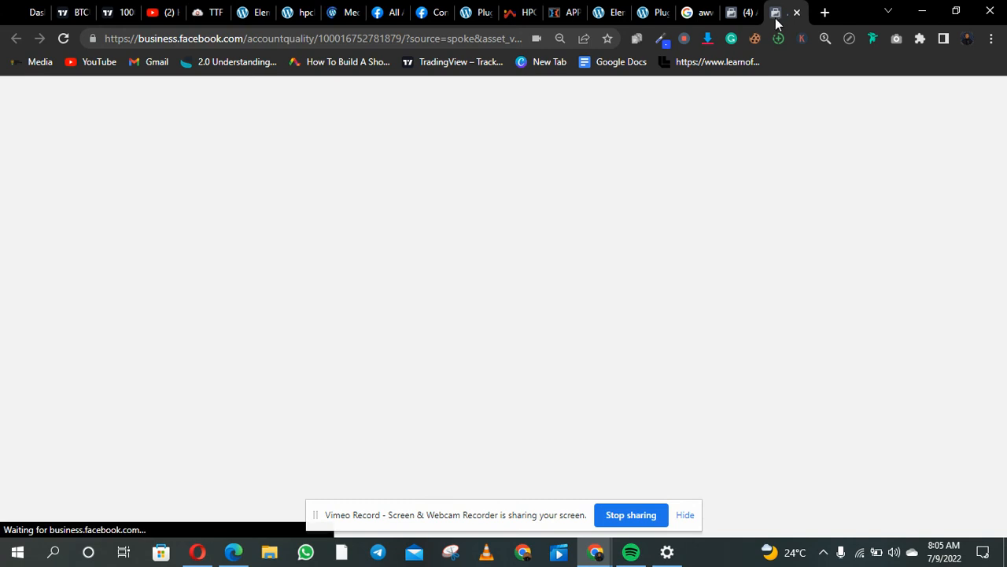